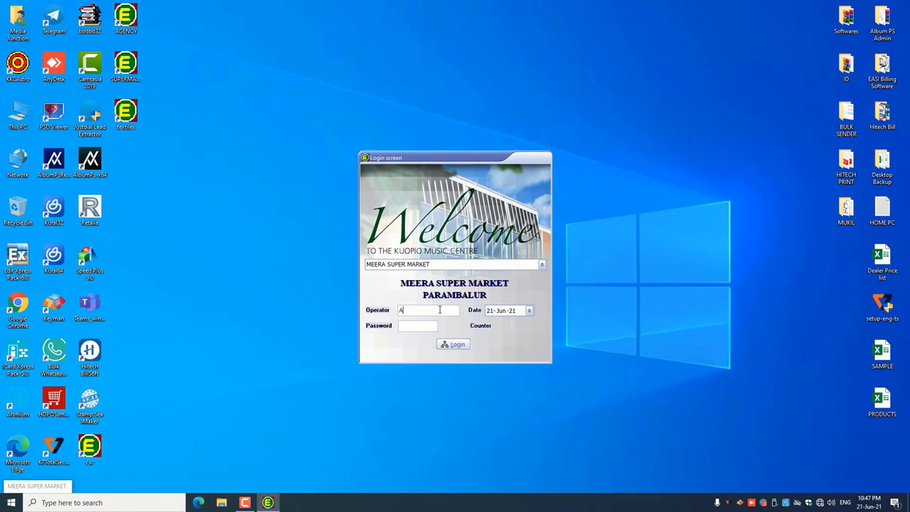
- Log in as operator A and look through the sales and accounting menus
{"action": "type", "text": "*"}
{"action": "left_click", "coordinate": [459, 346]}
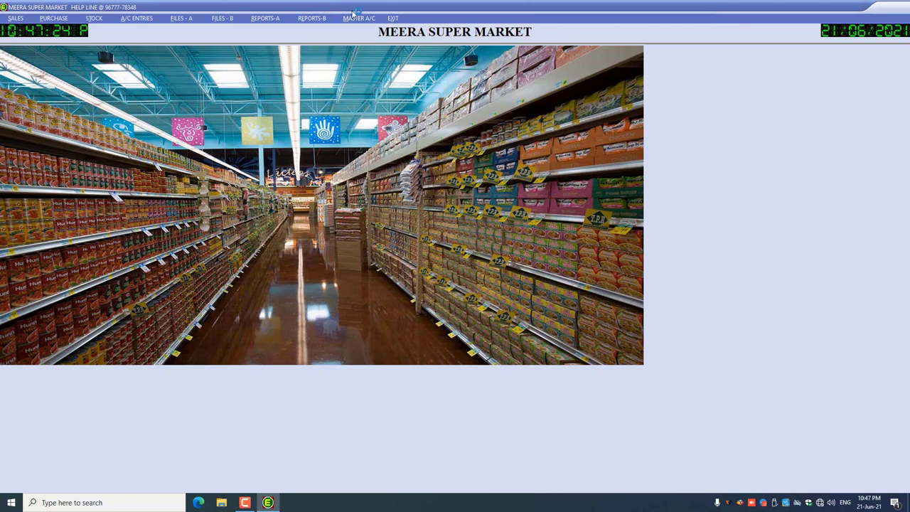
{"action": "left_click", "coordinate": [15, 17]}
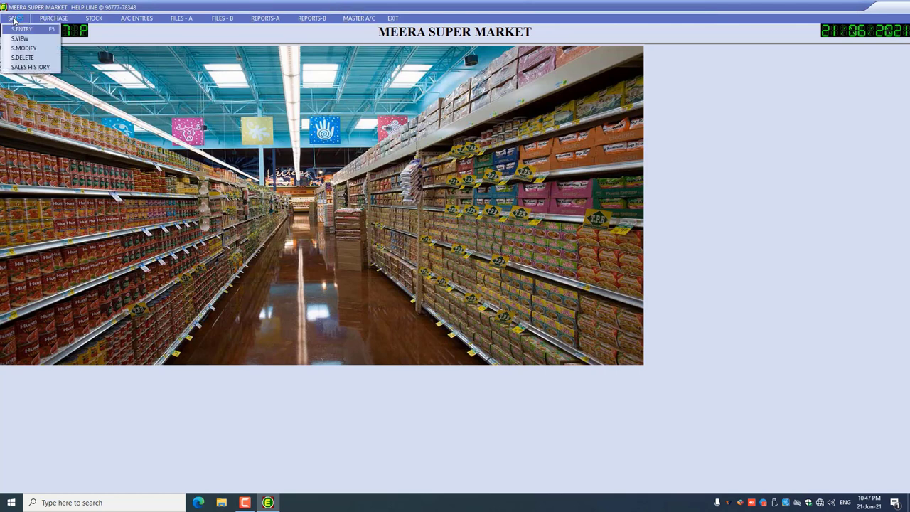
{"action": "left_click", "coordinate": [138, 18]}
- Quit the program with EXIT > QUIT and acknowledge the completed AutoBackup message
{"action": "mouse_move", "coordinate": [264, 18]}
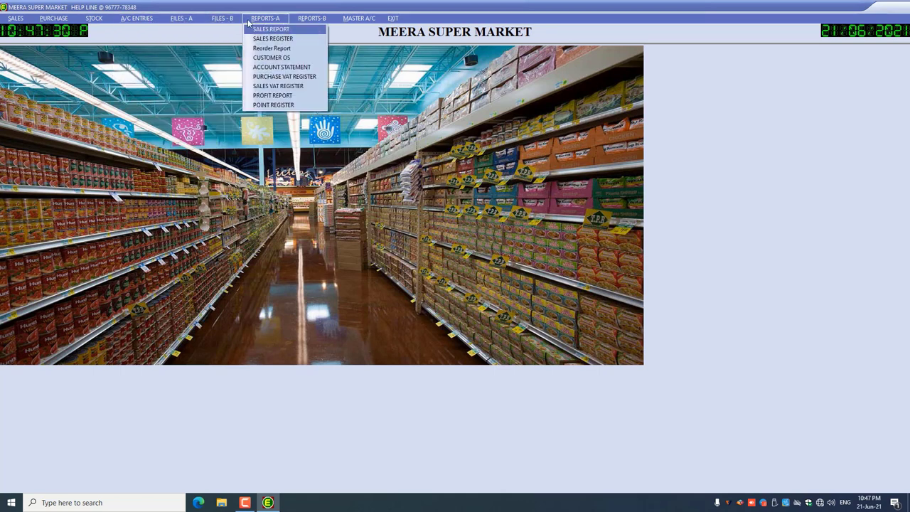
{"action": "mouse_move", "coordinate": [393, 19]}
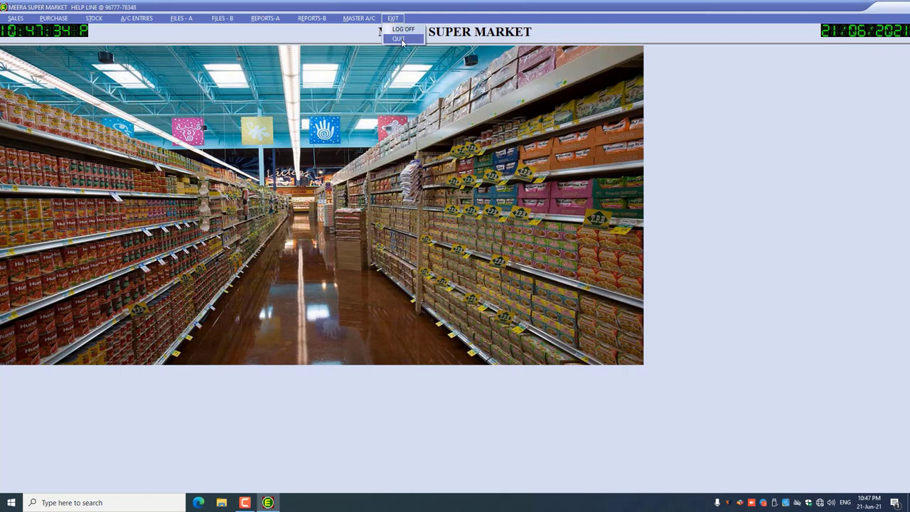
{"action": "left_click", "coordinate": [402, 39]}
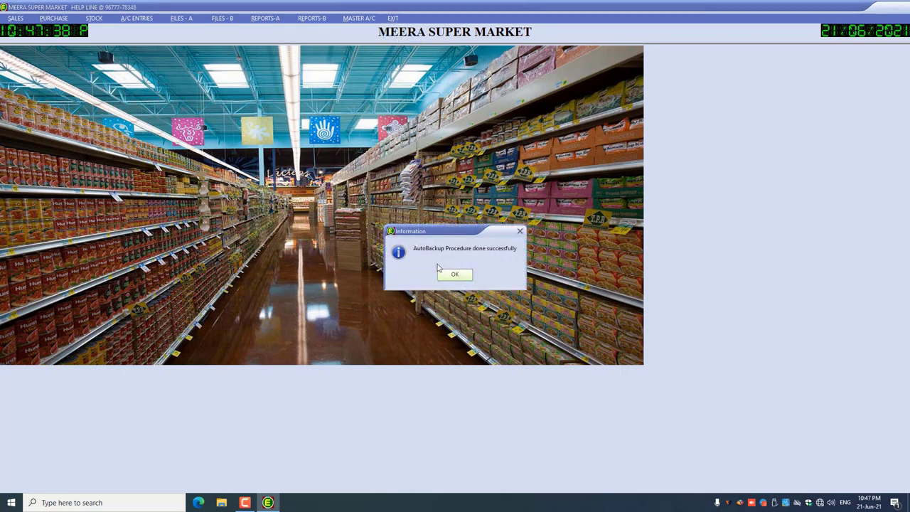
{"action": "left_click", "coordinate": [463, 275]}
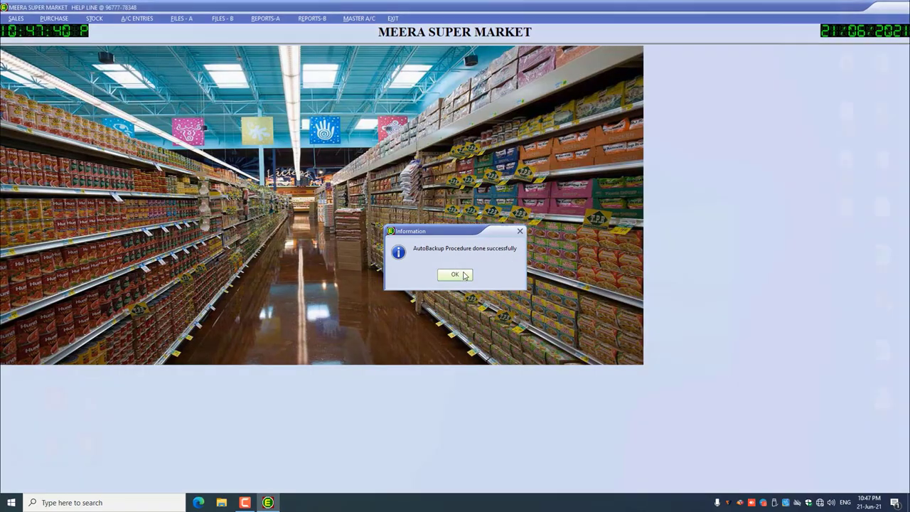
{"action": "left_click", "coordinate": [473, 229]}
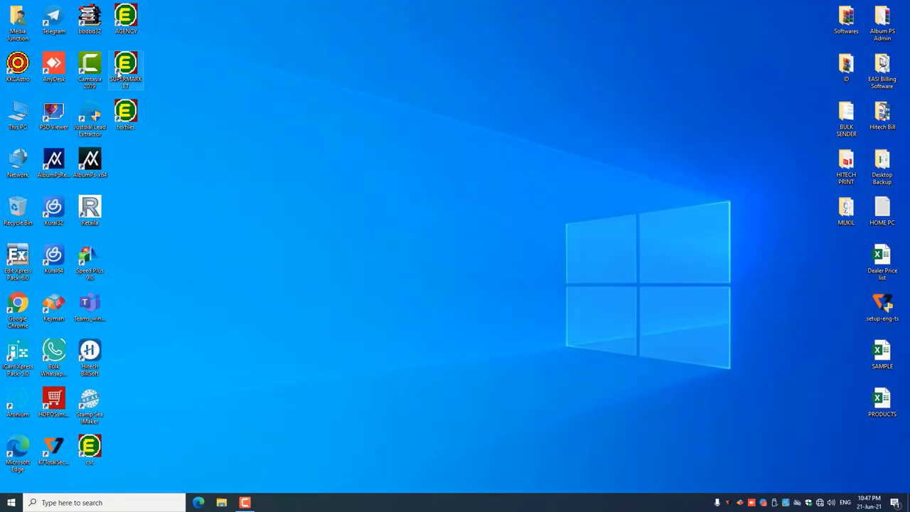
- Relaunch the SUPERMARKET program and log in as operator A with the password
{"action": "double_click", "coordinate": [129, 64]}
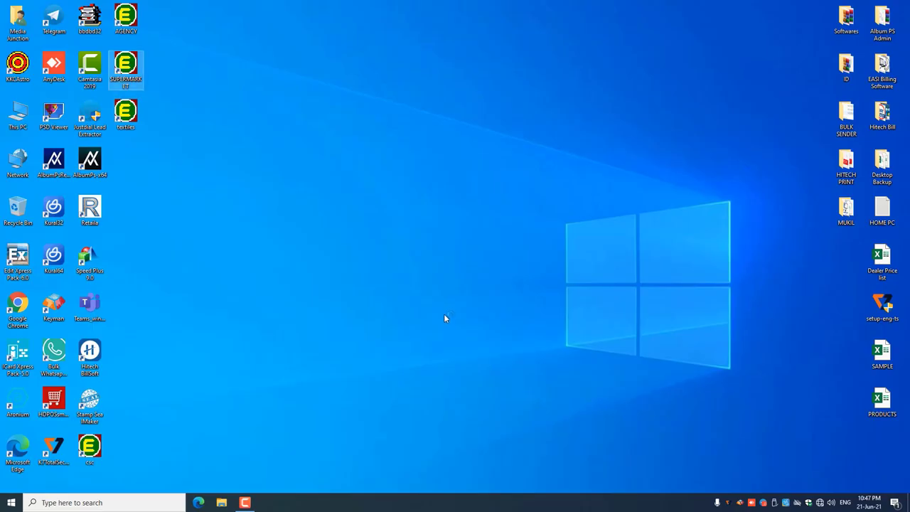
{"action": "type", "text": "A"}
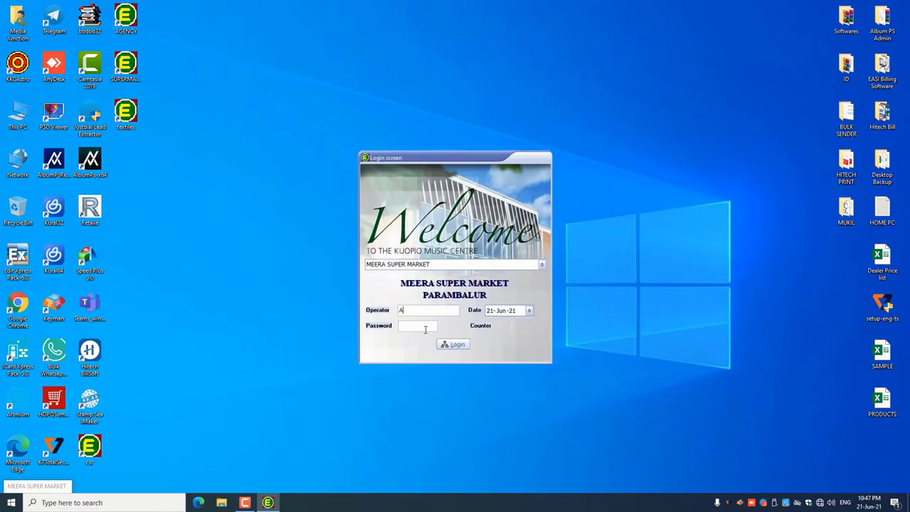
{"action": "left_click", "coordinate": [426, 327]}
{"action": "type", "text": "1"}
{"action": "left_click", "coordinate": [461, 344]}
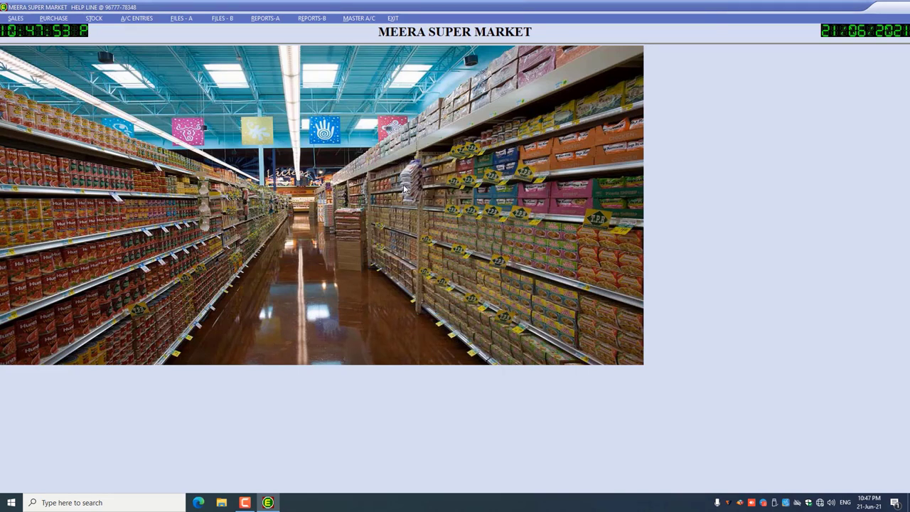
- Open the Product Master View from FILES - A > PRODUCT SETUP
{"action": "left_click", "coordinate": [190, 19]}
{"action": "key", "text": "F3"}
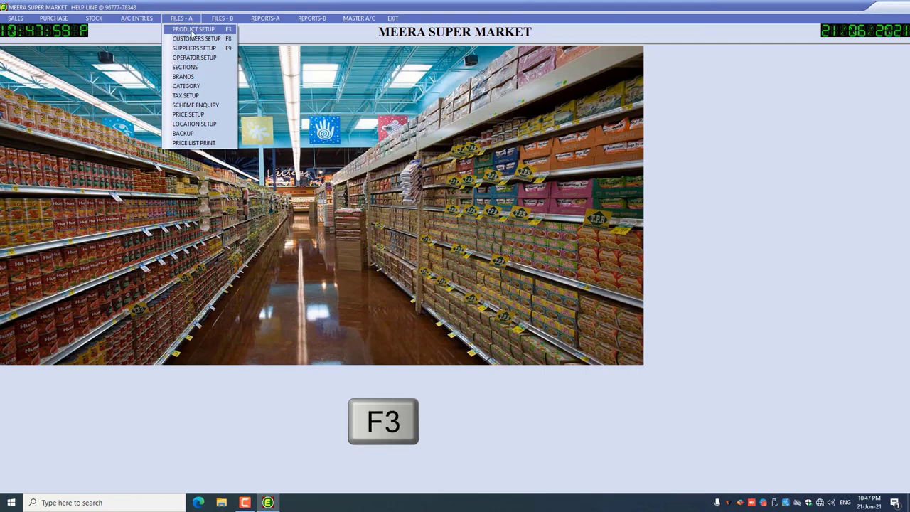
{"action": "left_click", "coordinate": [192, 31]}
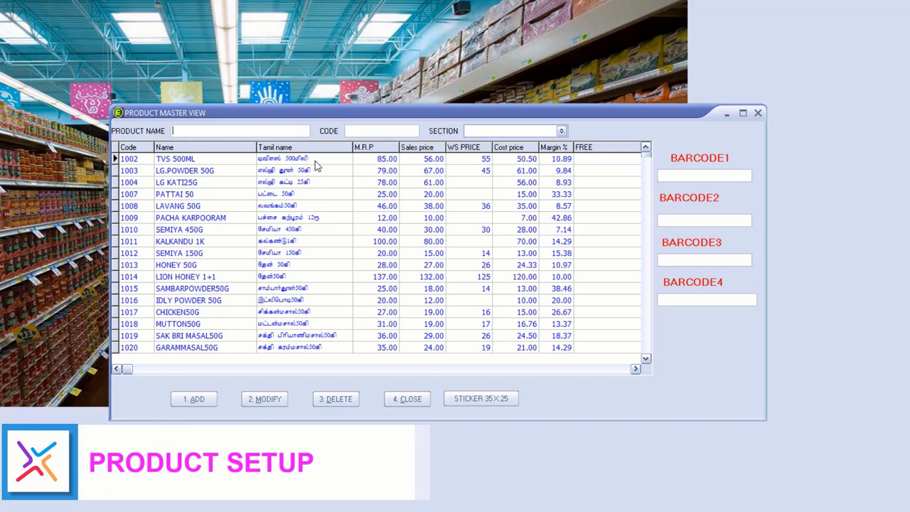
- Search the product list for SUGAR and select the SUGAR 2KG row
{"action": "left_click", "coordinate": [195, 399]}
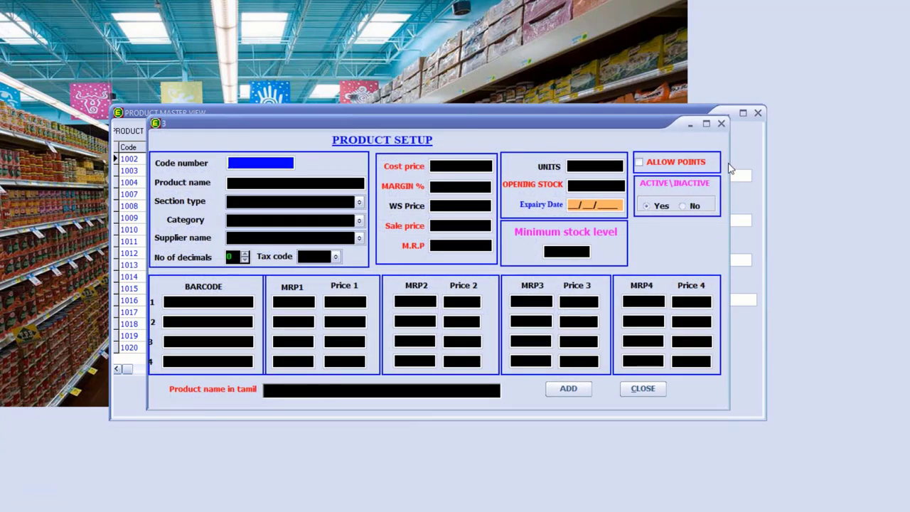
{"action": "left_click", "coordinate": [722, 124]}
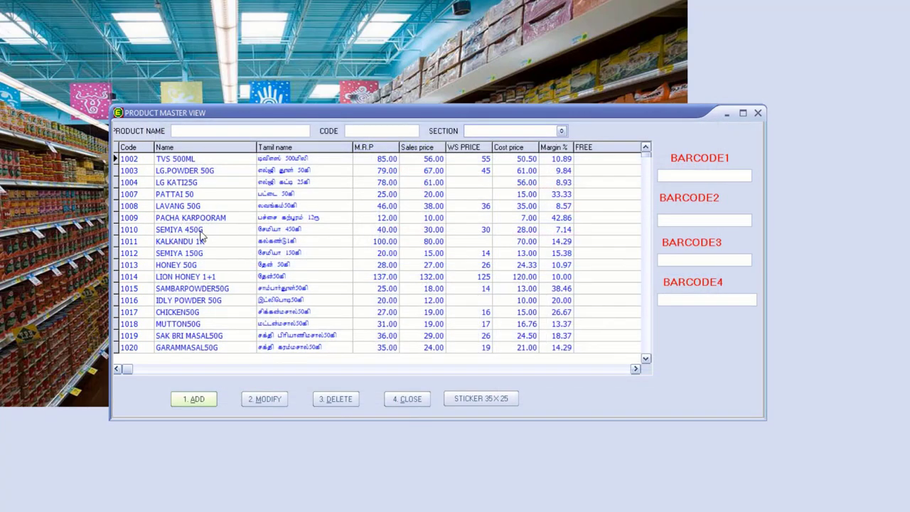
{"action": "left_click", "coordinate": [215, 128]}
{"action": "type", "text": "SUGAR"}
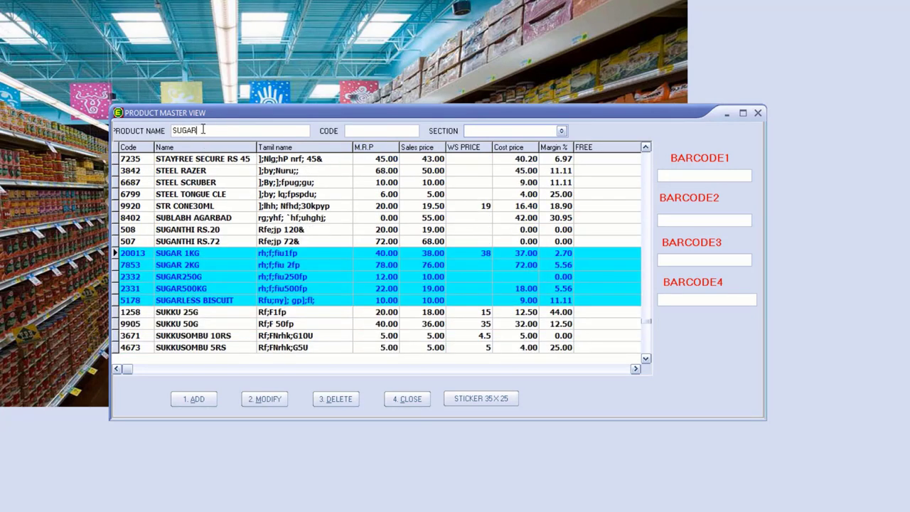
{"action": "left_click", "coordinate": [211, 265]}
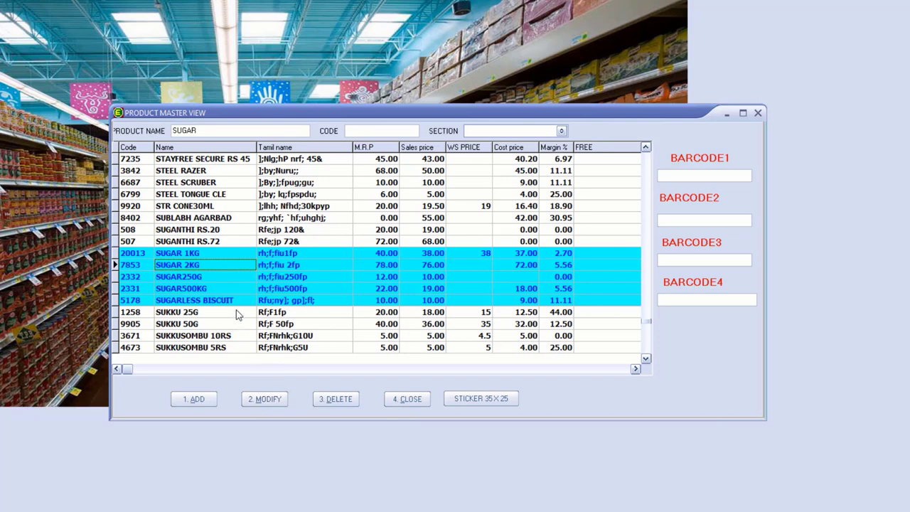
- Open SUGAR 2KG in modify mode and save the record unchanged
{"action": "left_click", "coordinate": [273, 400]}
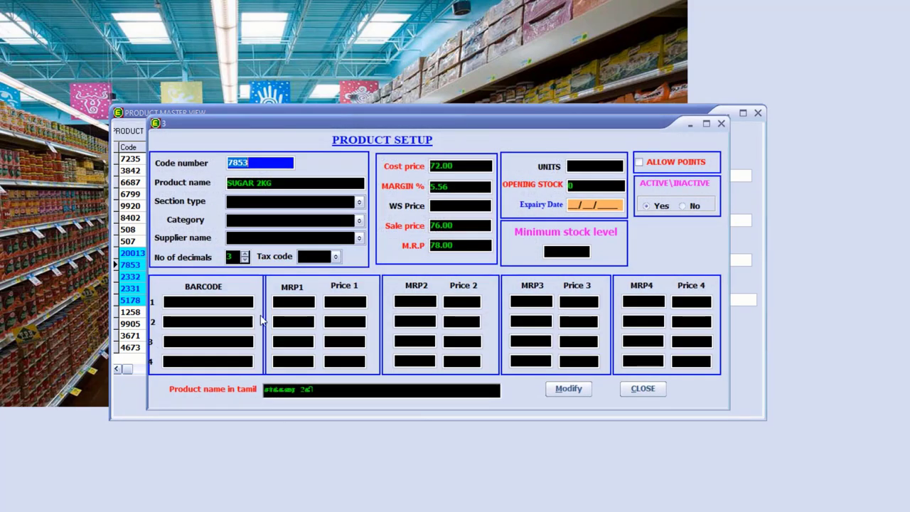
{"action": "key", "text": "Tab"}
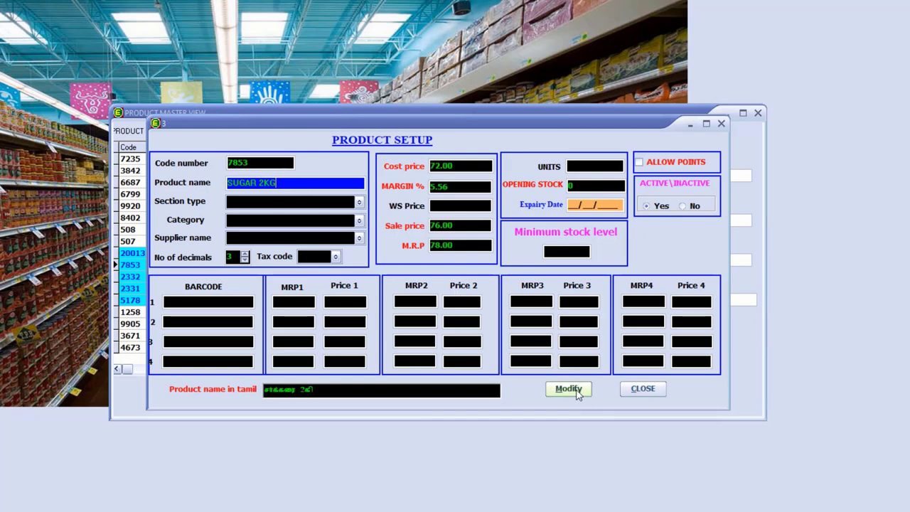
{"action": "left_click", "coordinate": [578, 393]}
- Acknowledge the product-modified confirmation, then open and leave a new-product form
{"action": "left_click", "coordinate": [460, 290]}
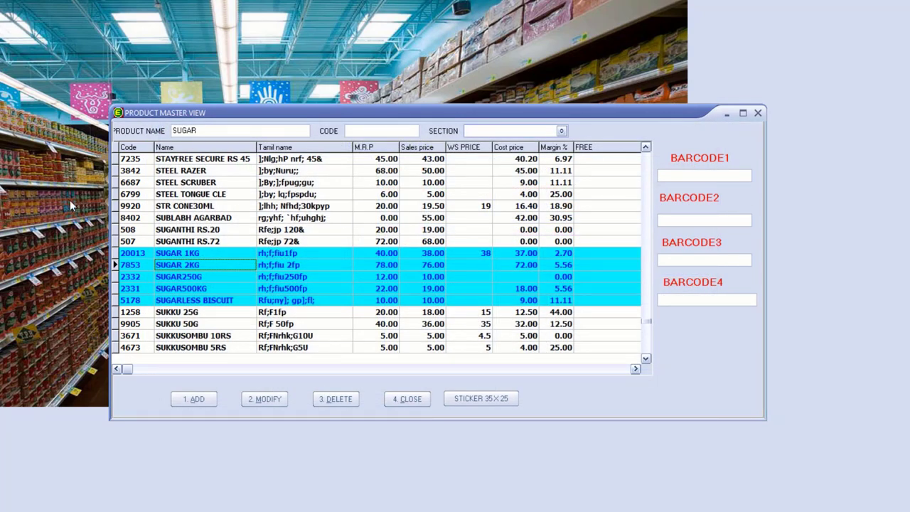
{"action": "left_click", "coordinate": [195, 399]}
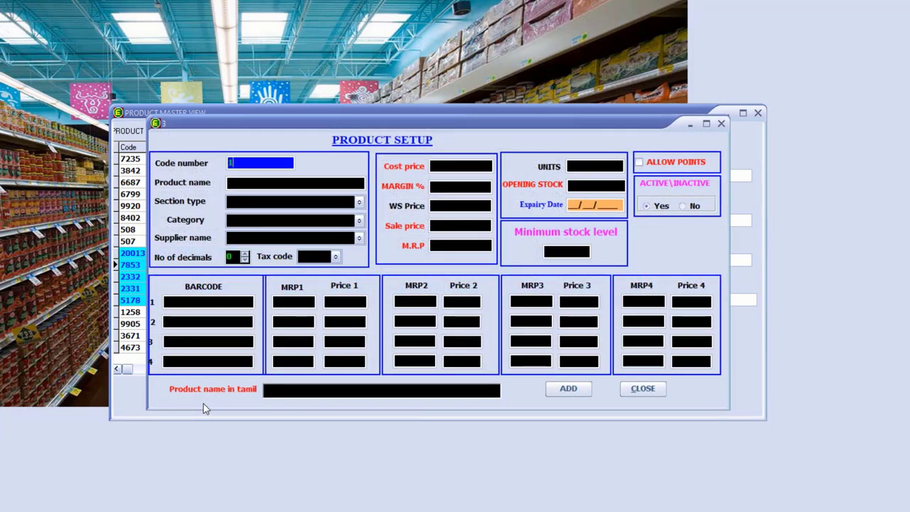
{"action": "key", "text": "Return"}
{"action": "key", "text": "Escape"}
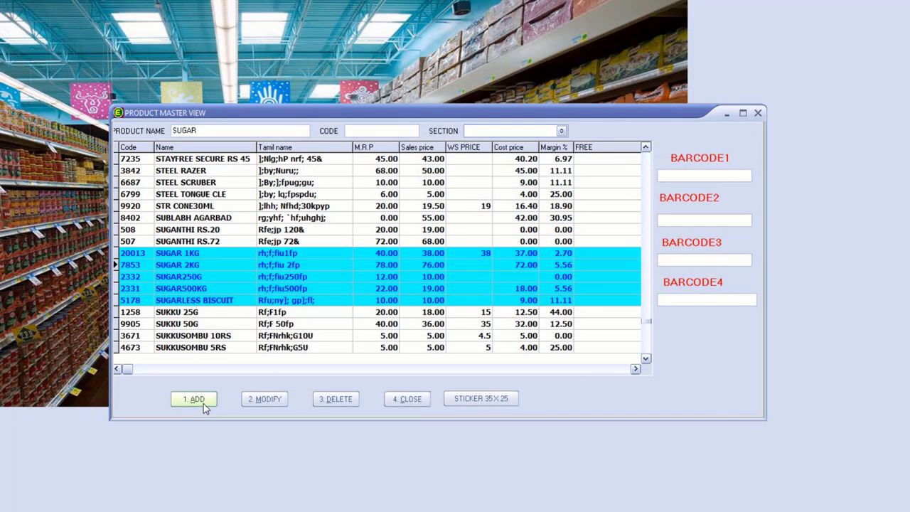
- Load code 1 to confirm it is PANNER RS.27, then open a fresh new-product form
{"action": "left_click", "coordinate": [202, 401]}
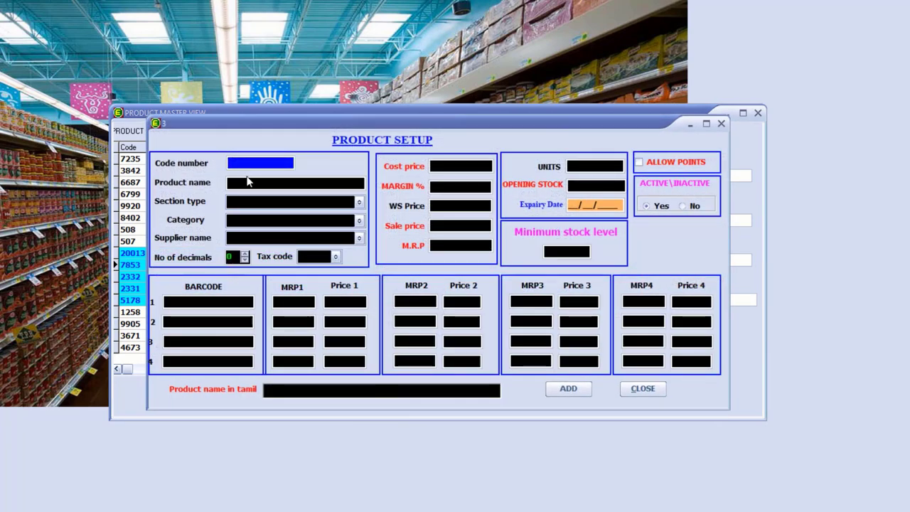
{"action": "type", "text": "1"}
{"action": "key", "text": "Return"}
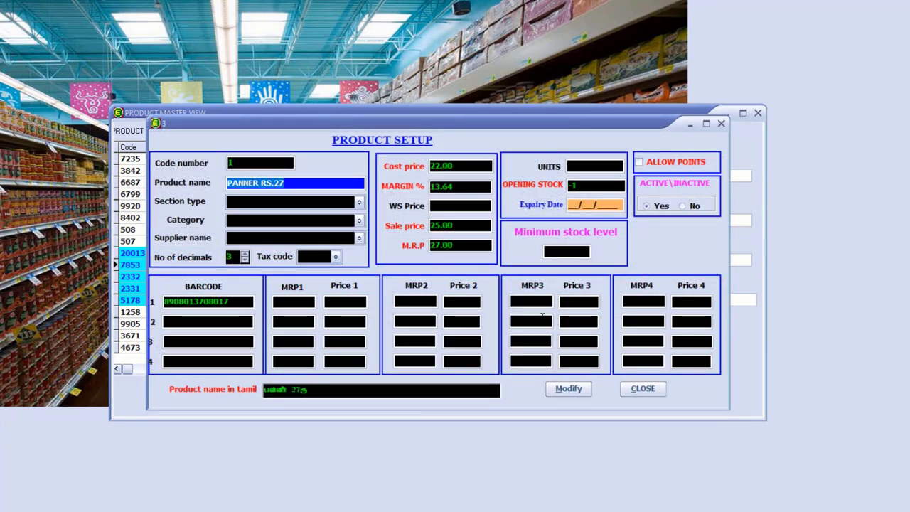
{"action": "key", "text": "Escape"}
{"action": "key", "text": "Return"}
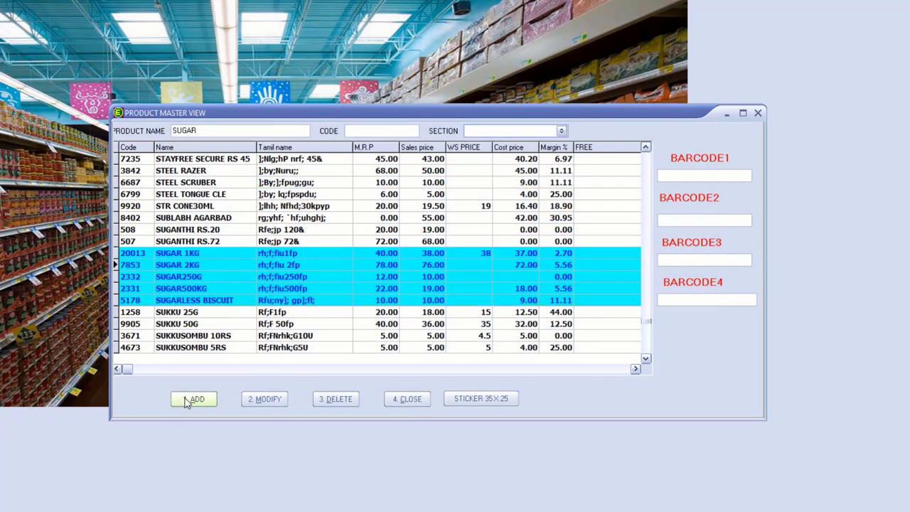
{"action": "left_click", "coordinate": [186, 400]}
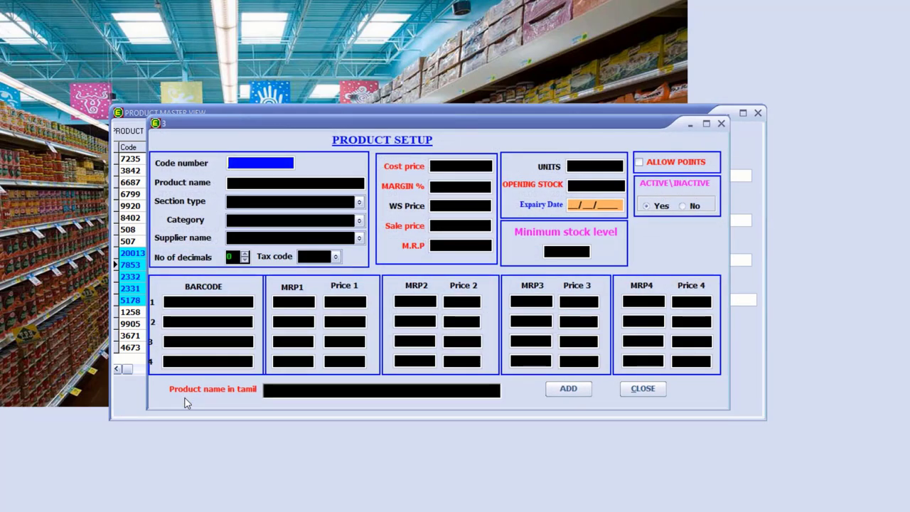
- Enter product code 10001 with the name MANJAL 100GM
{"action": "type", "text": "10001"}
{"action": "key", "text": "Return"}
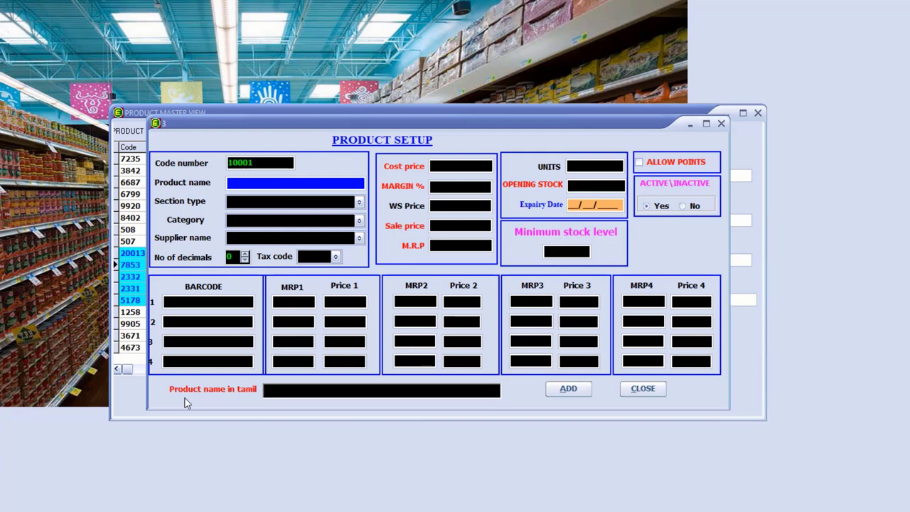
{"action": "type", "text": "MANJAL 100GM"}
{"action": "key", "text": "Return"}
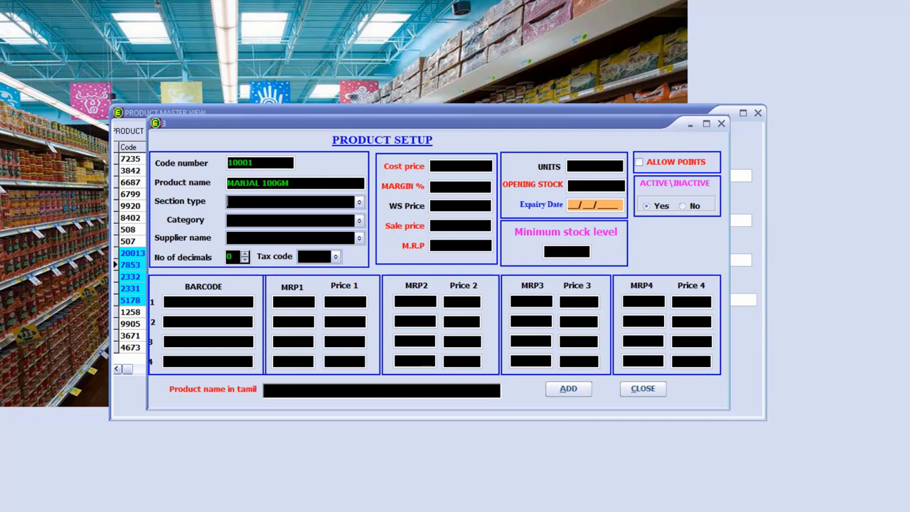
- Set the cost price to 12 and the margin to 8 percent
{"action": "left_click", "coordinate": [460, 168]}
{"action": "type", "text": "7"}
{"action": "key", "text": "BackSpace"}
{"action": "type", "text": "12"}
{"action": "key", "text": "Return"}
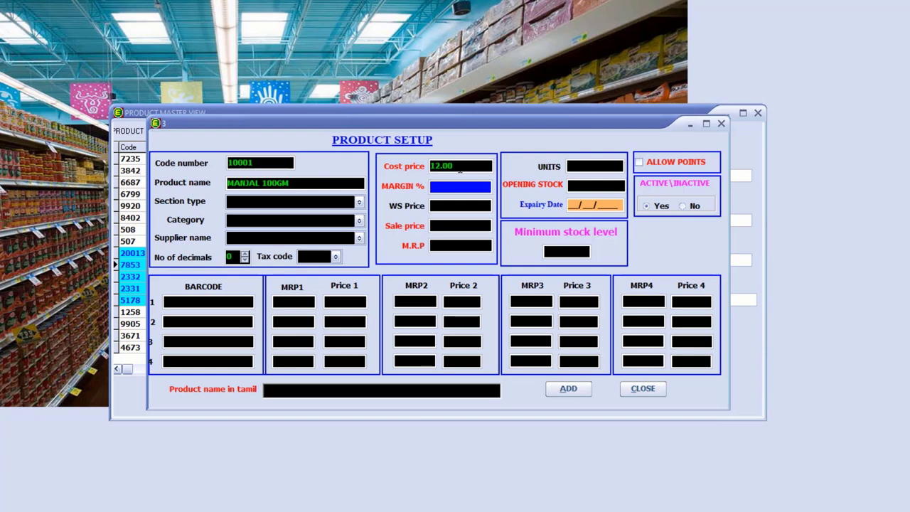
{"action": "type", "text": "8"}
{"action": "key", "text": "Return"}
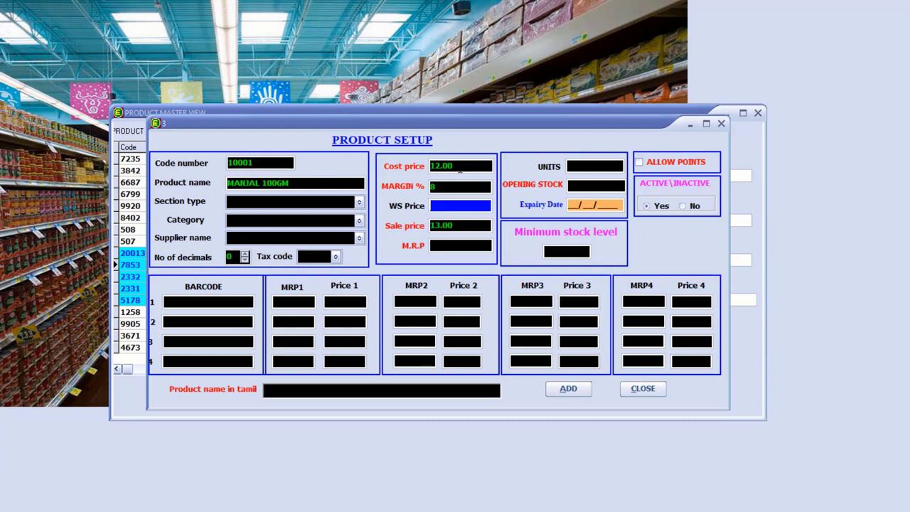
- Set the wholesale price to 12.50, recalculate the margin, and enter MRP 18
{"action": "type", "text": "12.50"}
{"action": "key", "text": "Return"}
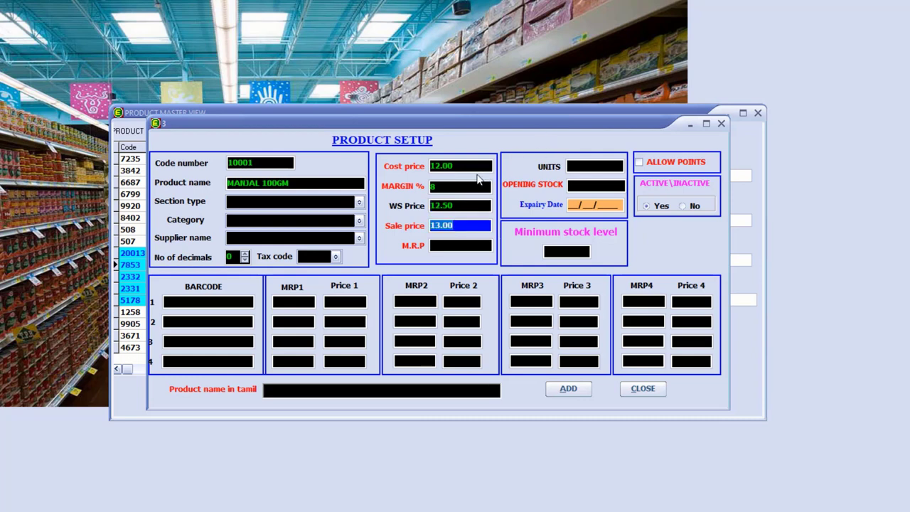
{"action": "left_click", "coordinate": [460, 168]}
{"action": "left_click", "coordinate": [463, 205]}
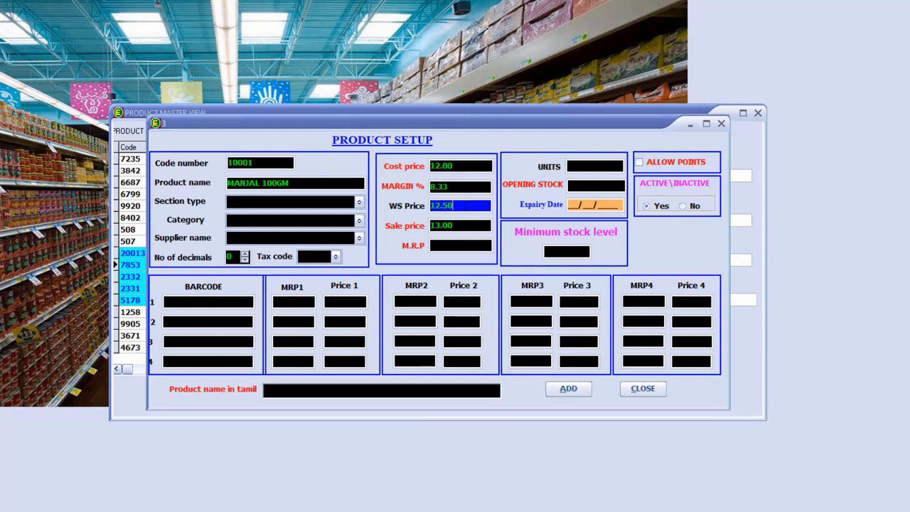
{"action": "left_click", "coordinate": [464, 226]}
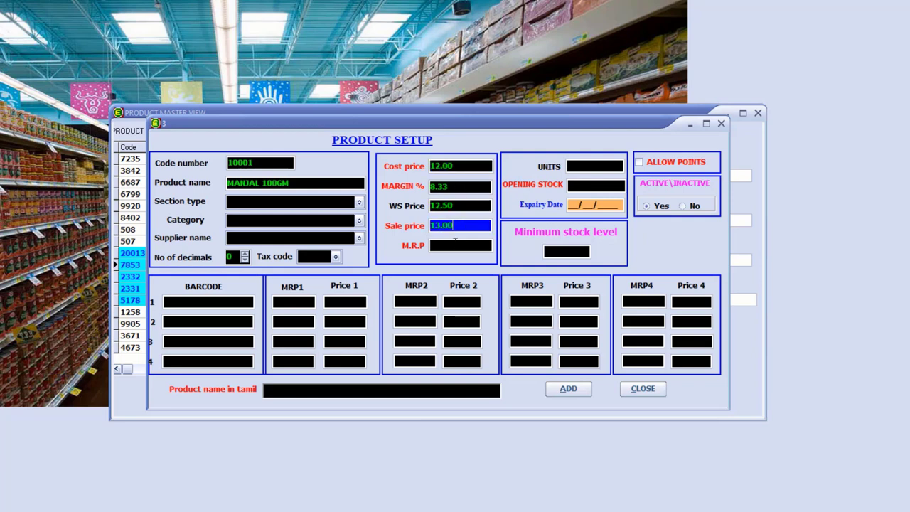
{"action": "left_click", "coordinate": [450, 246]}
{"action": "type", "text": "18"}
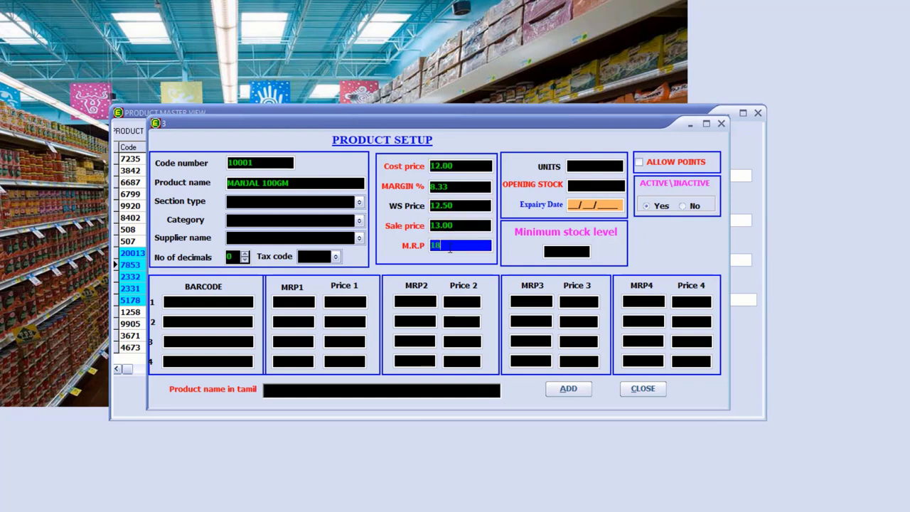
{"action": "key", "text": "Return"}
- Set the units to PCS and the opening stock to 100
{"action": "type", "text": "PCS"}
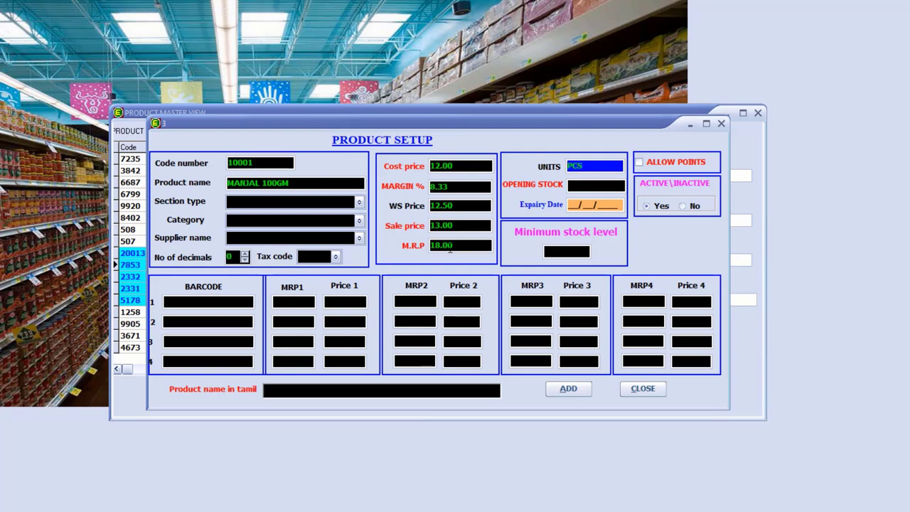
{"action": "key", "text": "BackSpace"}
{"action": "key", "text": "BackSpace"}
{"action": "key", "text": "BackSpace"}
{"action": "type", "text": "LTR"}
{"action": "key", "text": "BackSpace"}
{"action": "key", "text": "BackSpace"}
{"action": "key", "text": "BackSpace"}
{"action": "type", "text": "LTR"}
{"action": "key", "text": "BackSpace"}
{"action": "key", "text": "BackSpace"}
{"action": "key", "text": "BackSpace"}
{"action": "type", "text": "PAC"}
{"action": "key", "text": "BackSpace"}
{"action": "key", "text": "BackSpace"}
{"action": "type", "text": "CS"}
{"action": "key", "text": "Return"}
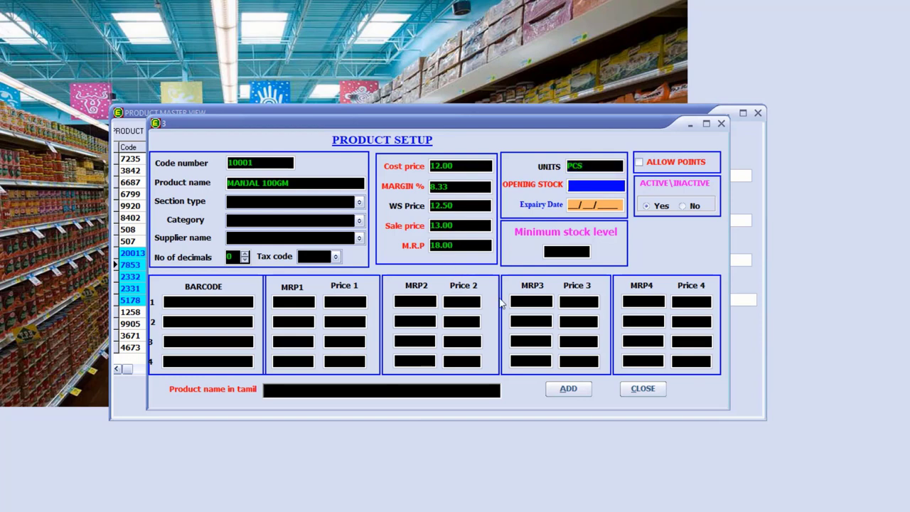
{"action": "type", "text": "100"}
{"action": "key", "text": "Return"}
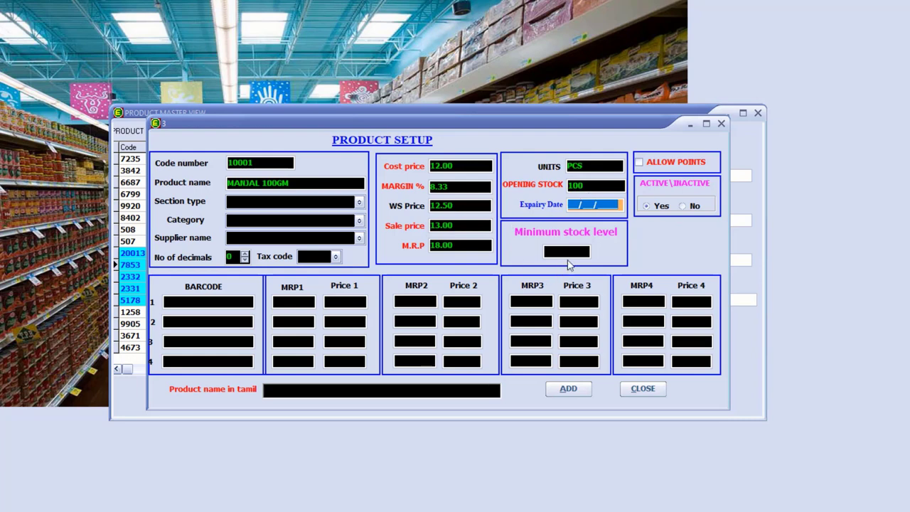
- Set MANJAL 100GM's minimum stock level to 100 and tick ALLOW POINTS
{"action": "left_click", "coordinate": [569, 250]}
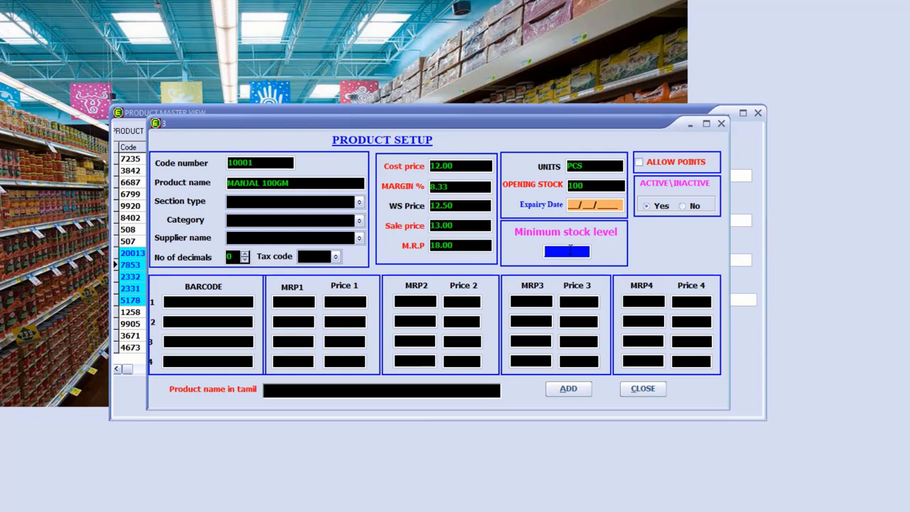
{"action": "type", "text": "100"}
{"action": "key", "text": "Return"}
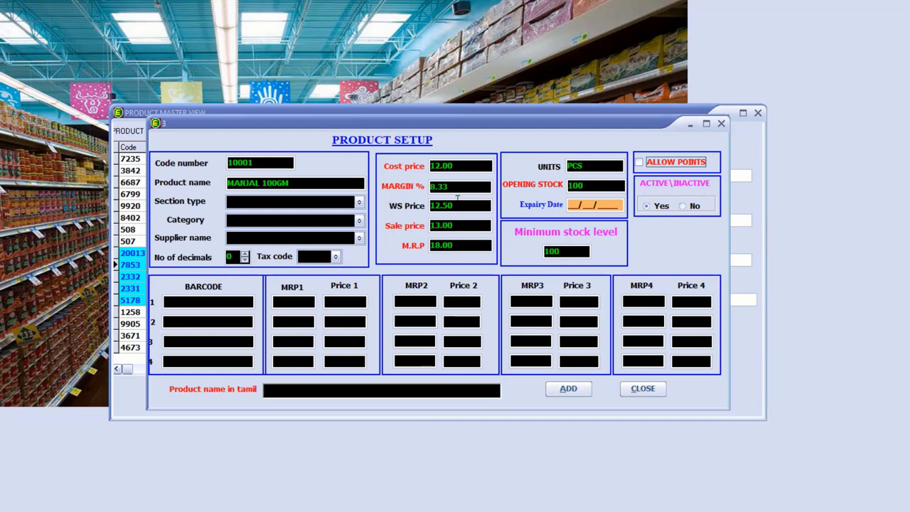
{"action": "left_click", "coordinate": [640, 162]}
- Enter barcode 10001 in the first barcode row and attempt to add the product
{"action": "left_click", "coordinate": [206, 306]}
{"action": "type", "text": "1000"}
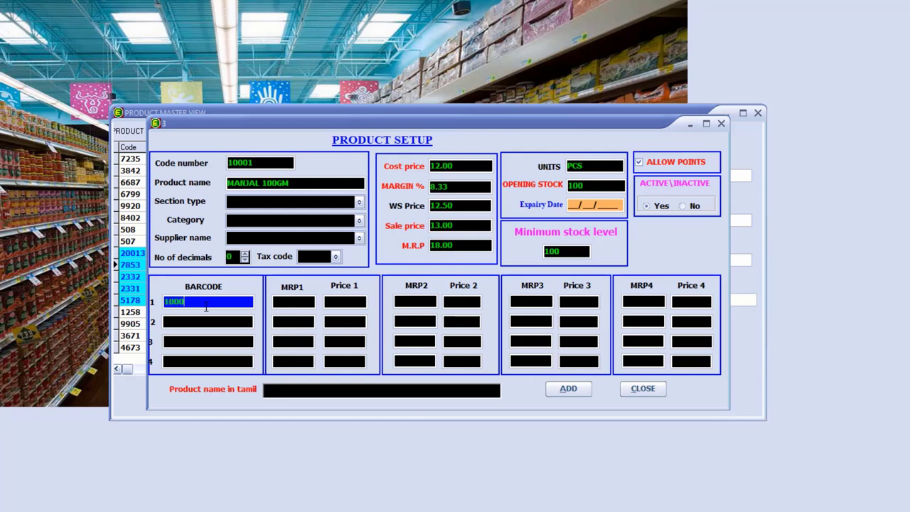
{"action": "type", "text": "1"}
{"action": "key", "text": "Return"}
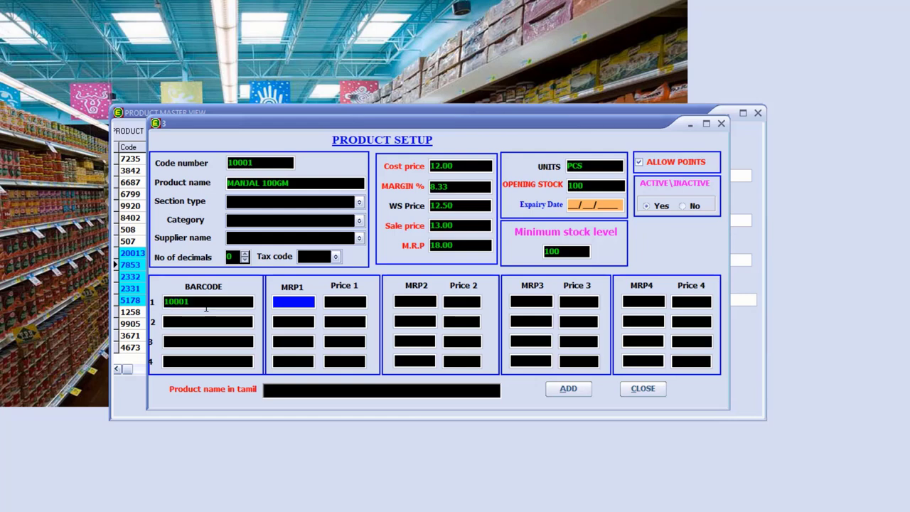
{"action": "key", "text": "Return"}
{"action": "key", "text": "Return"}
{"action": "key", "text": "Return"}
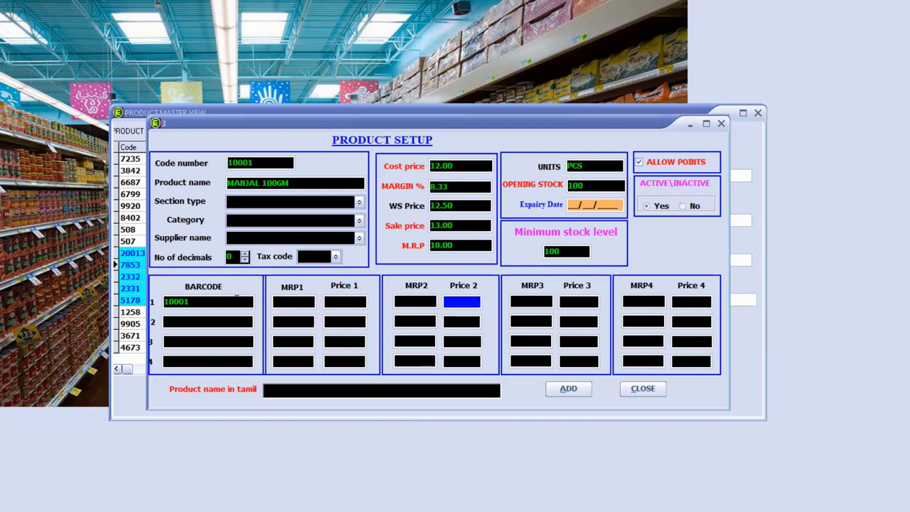
{"action": "left_click", "coordinate": [293, 395]}
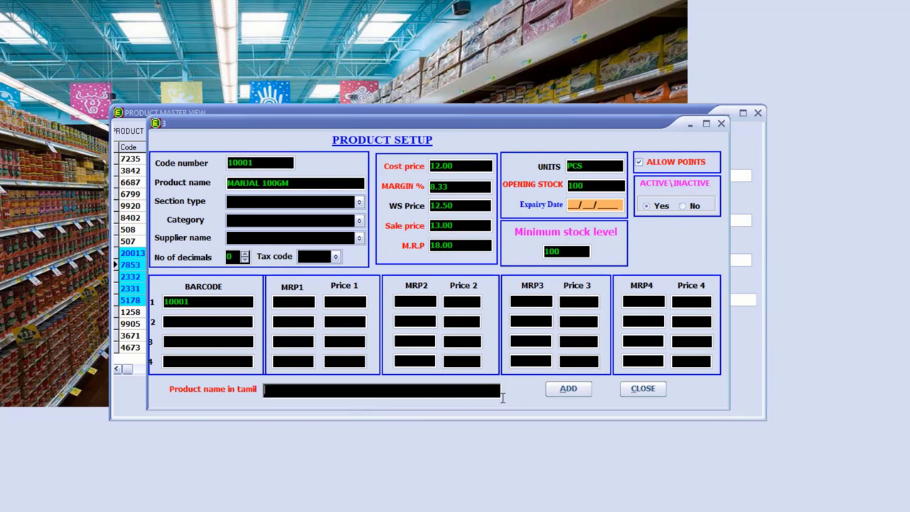
{"action": "left_click", "coordinate": [573, 391]}
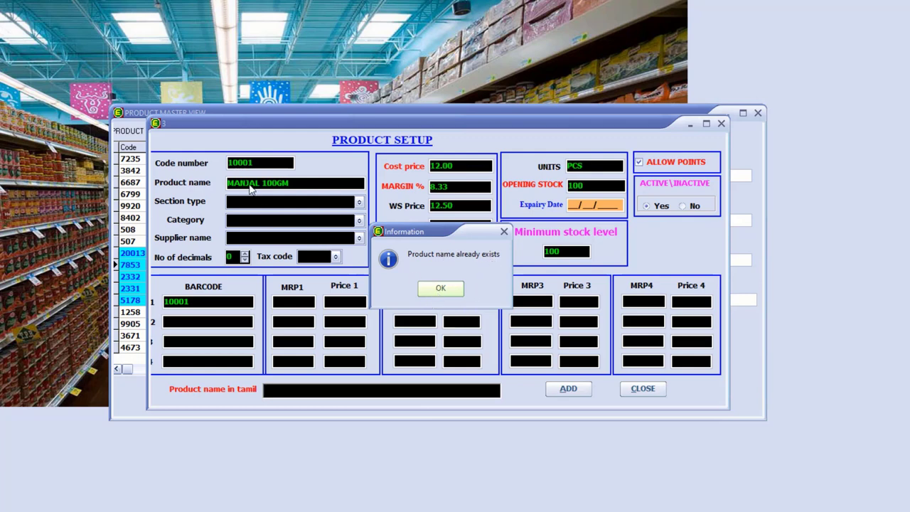
- Dismiss the duplicate-name warning, change 100 to 250 in the name, and add MANJAL 250GM
{"action": "left_click", "coordinate": [441, 288]}
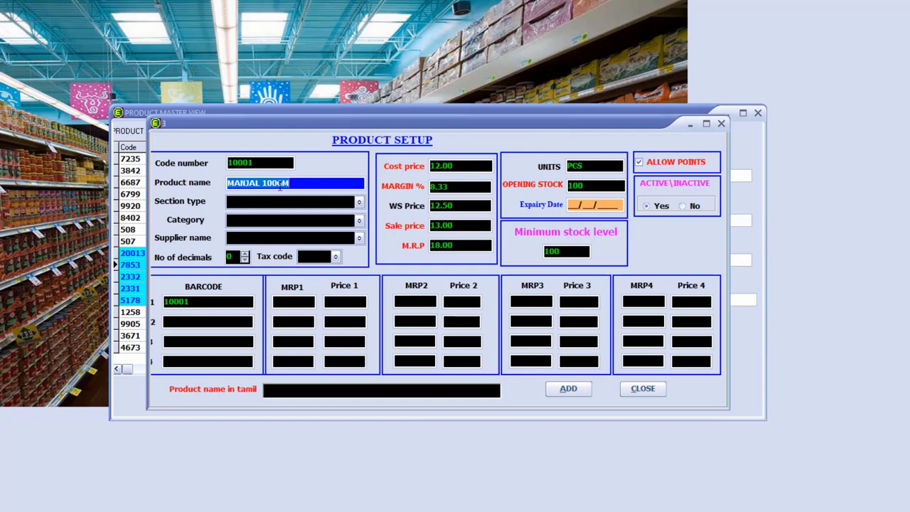
{"action": "left_click", "coordinate": [278, 184]}
{"action": "left_click_drag", "start_coordinate": [277, 183], "coordinate": [262, 184]}
{"action": "key", "text": "BackSpace"}
{"action": "type", "text": "250"}
{"action": "left_click", "coordinate": [569, 391]}
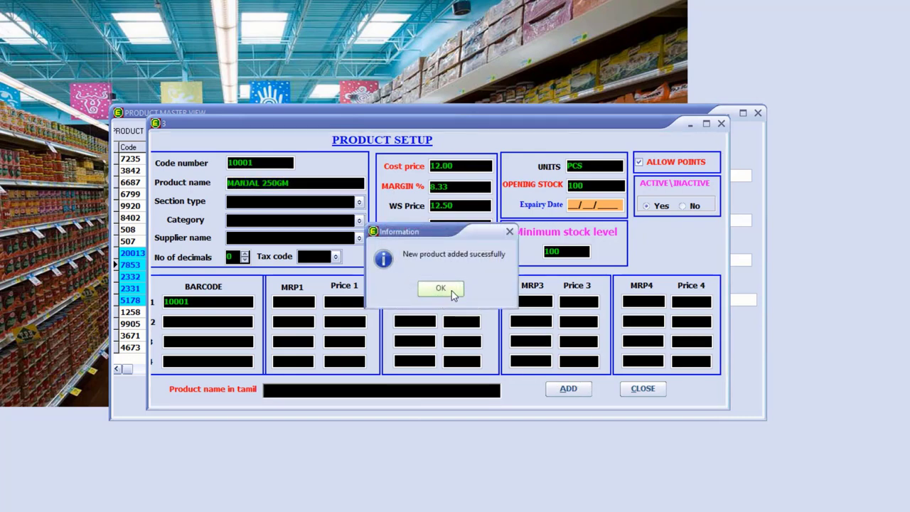
{"action": "left_click", "coordinate": [452, 290]}
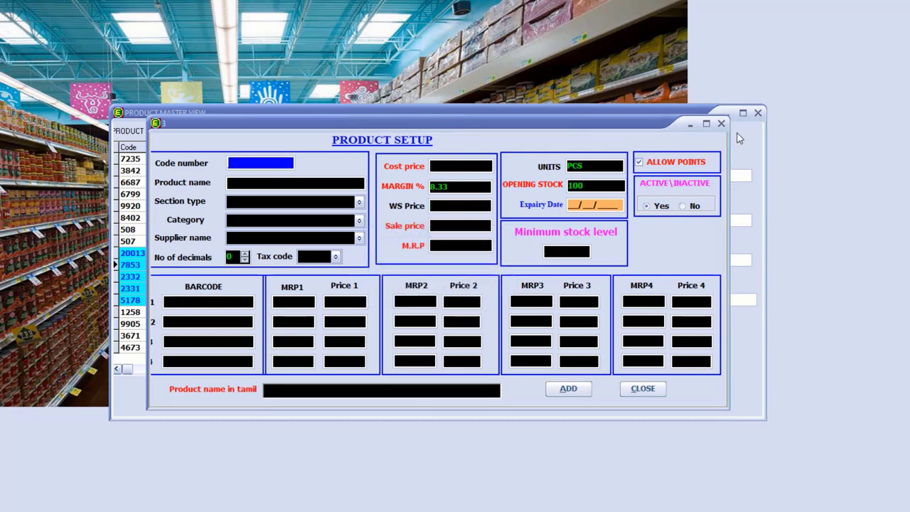
- Close Product Setup, search the list for MANJAL 25, then reopen the Product Master View
{"action": "left_click", "coordinate": [723, 125]}
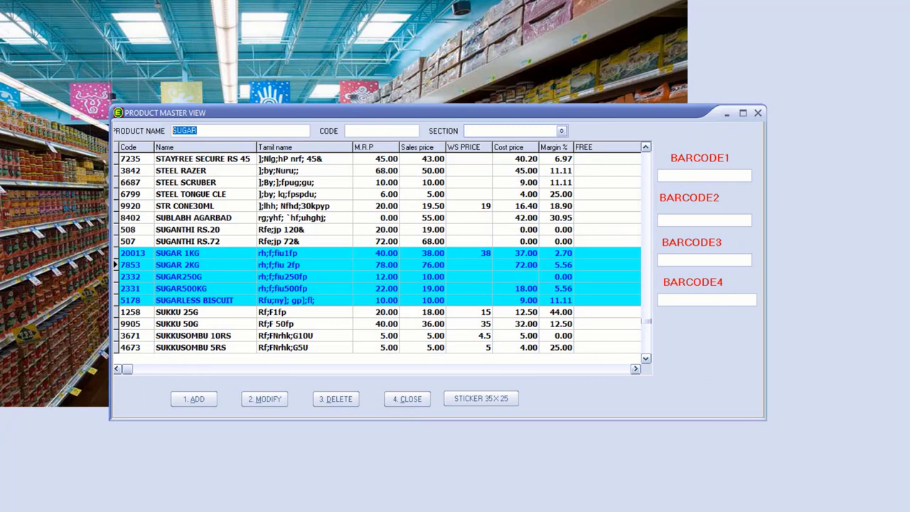
{"action": "type", "text": "MANJA"}
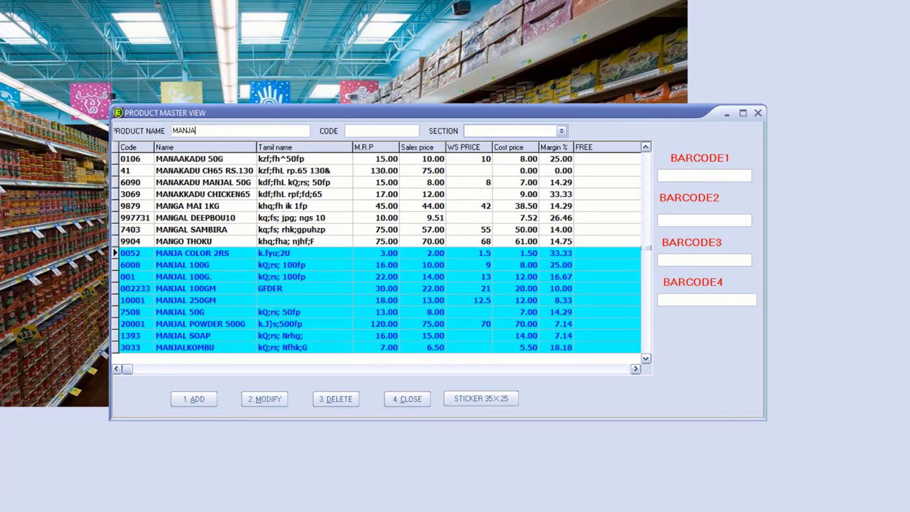
{"action": "type", "text": "L 25"}
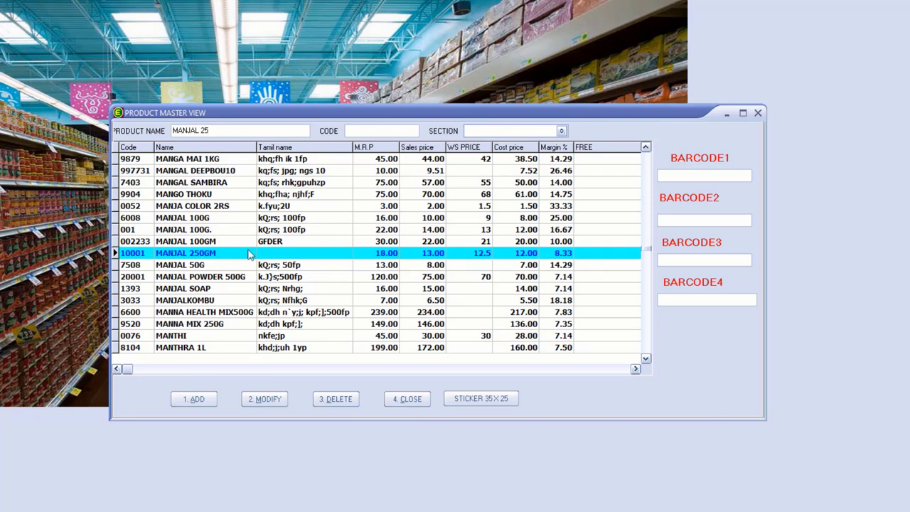
{"action": "key", "text": "Escape"}
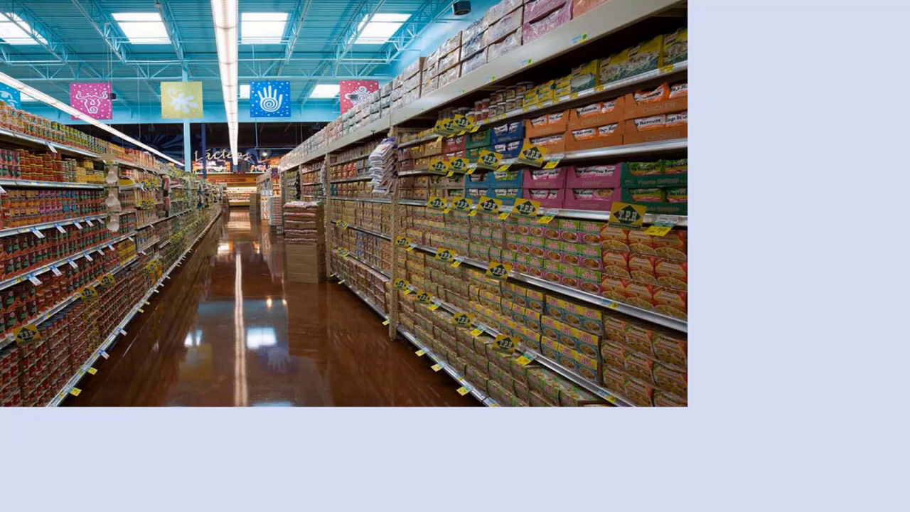
{"action": "key", "text": "Return"}
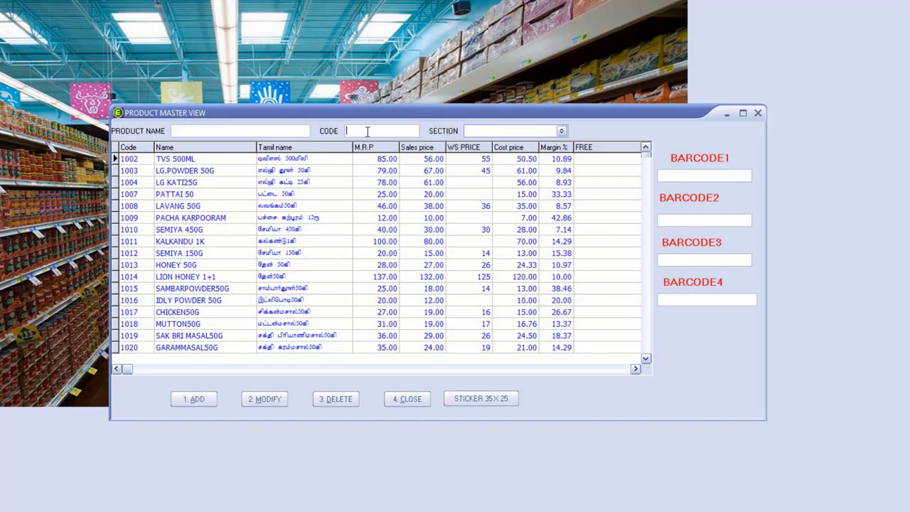
- Search BARCODE1 for 10001 and open the MANJAL 250GM record with 2. MODIFY
{"action": "type", "text": "10001"}
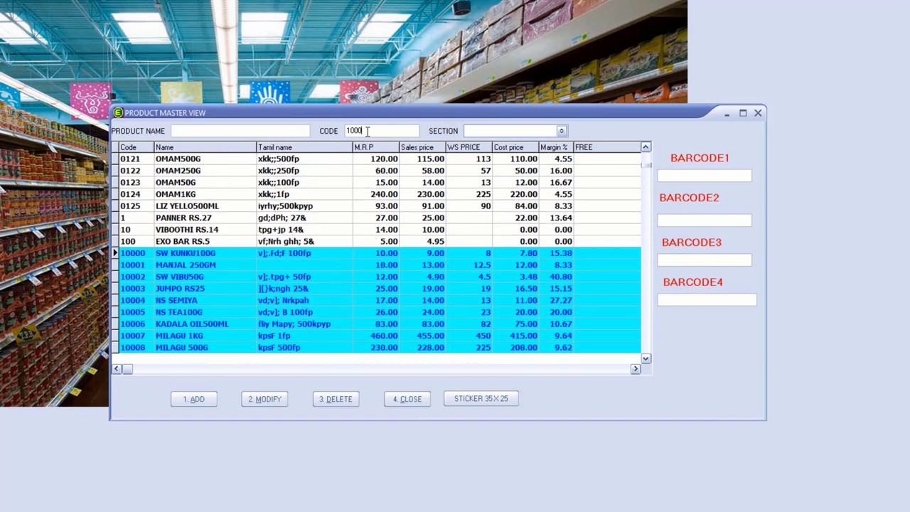
{"action": "key", "text": "BackSpace"}
{"action": "key", "text": "BackSpace"}
{"action": "key", "text": "BackSpace"}
{"action": "key", "text": "BackSpace"}
{"action": "key", "text": "BackSpace"}
{"action": "left_click", "coordinate": [704, 172]}
{"action": "type", "text": "10001"}
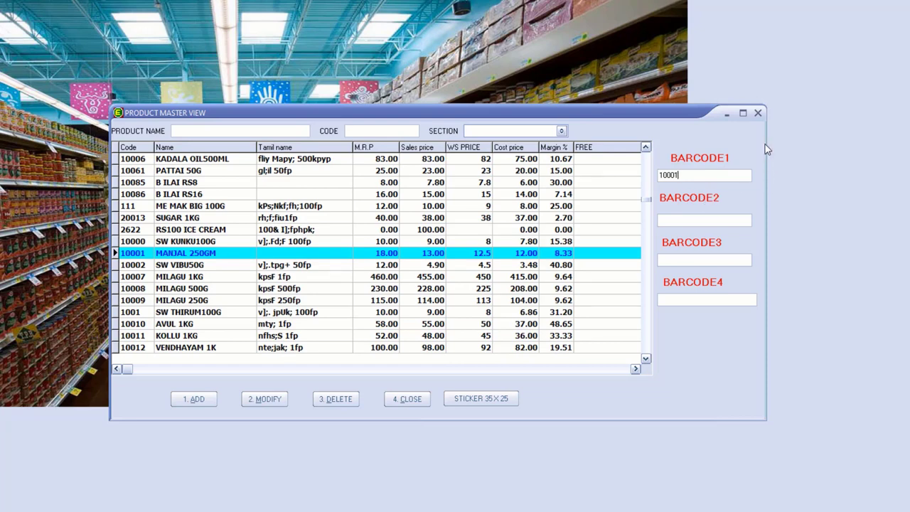
{"action": "left_click", "coordinate": [267, 401]}
{"action": "key", "text": "Escape"}
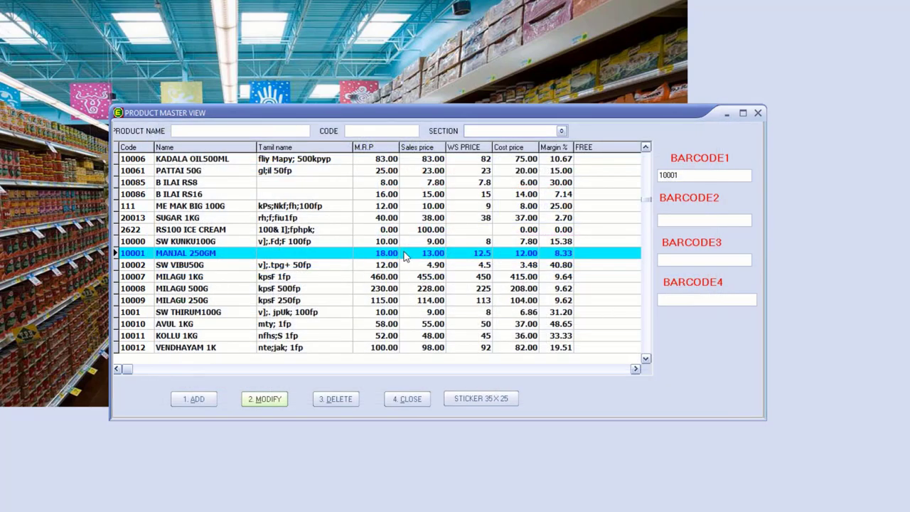
{"action": "left_click", "coordinate": [272, 402]}
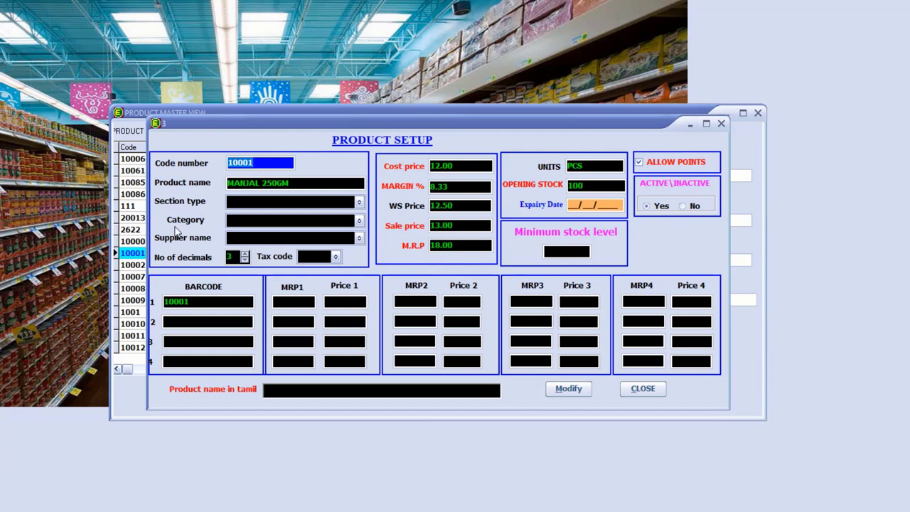
- Set the first price tier to MRP1 18.00 with Price 1 at 13.00
{"action": "left_click", "coordinate": [188, 311]}
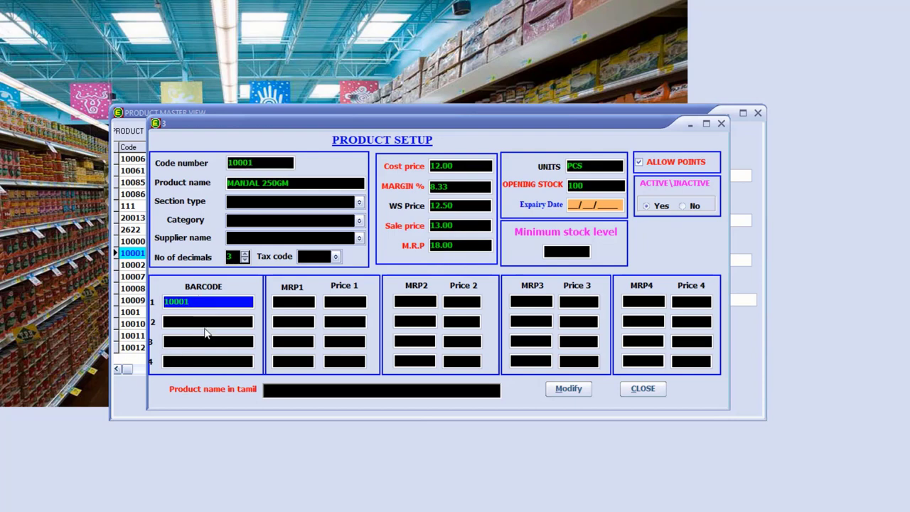
{"action": "left_click", "coordinate": [206, 319]}
{"action": "left_click", "coordinate": [206, 313]}
{"action": "left_click", "coordinate": [297, 305]}
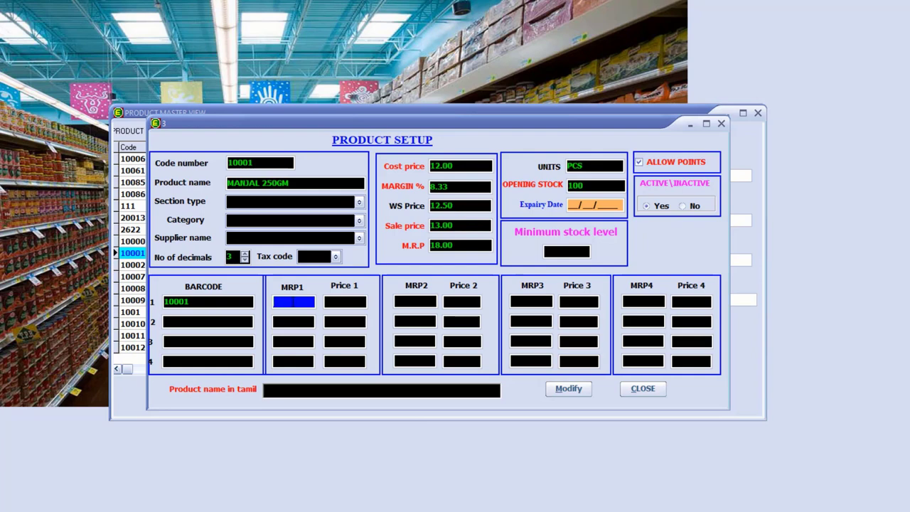
{"action": "type", "text": "18"}
{"action": "key", "text": "Return"}
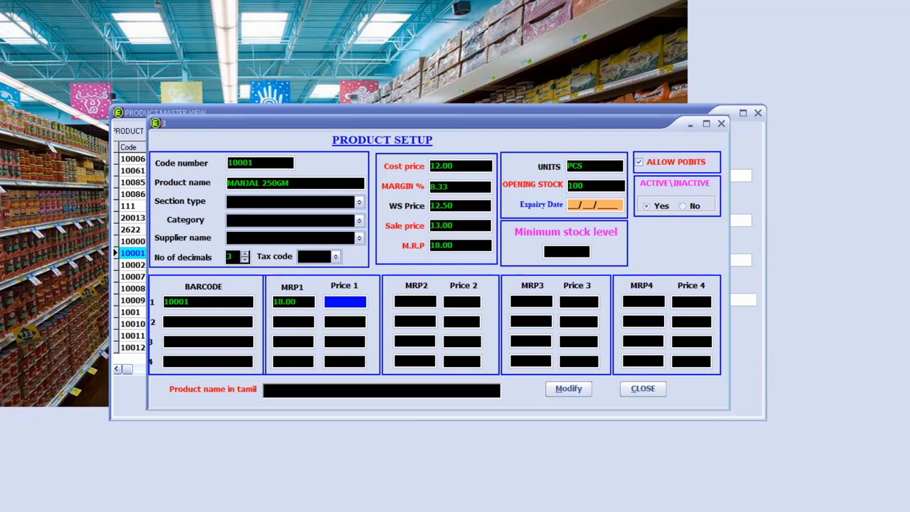
{"action": "type", "text": "13"}
{"action": "key", "text": "Return"}
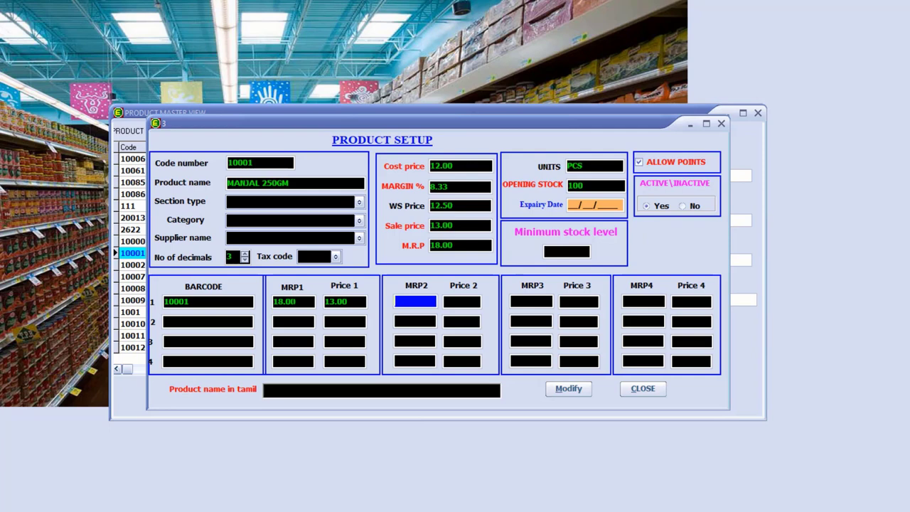
- Add a second price tier of MRP2 20.00 with Price 2 at 15
{"action": "type", "text": "20"}
{"action": "key", "text": "Return"}
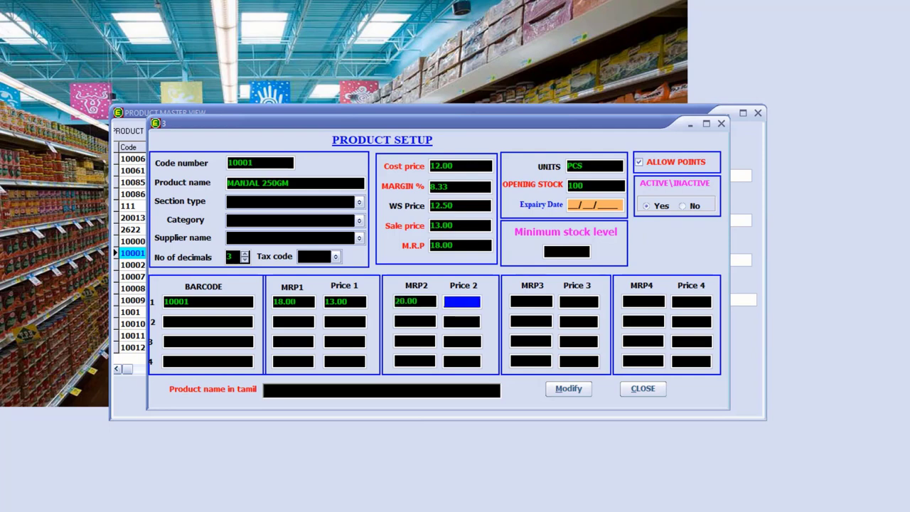
{"action": "type", "text": "15"}
{"action": "key", "text": "Return"}
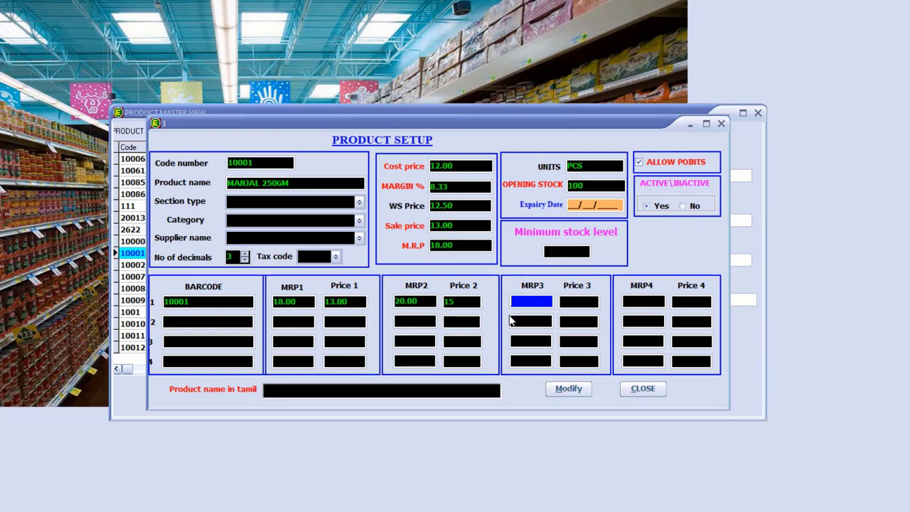
{"action": "left_click", "coordinate": [174, 320]}
{"action": "left_click", "coordinate": [178, 341]}
{"action": "left_click", "coordinate": [181, 358]}
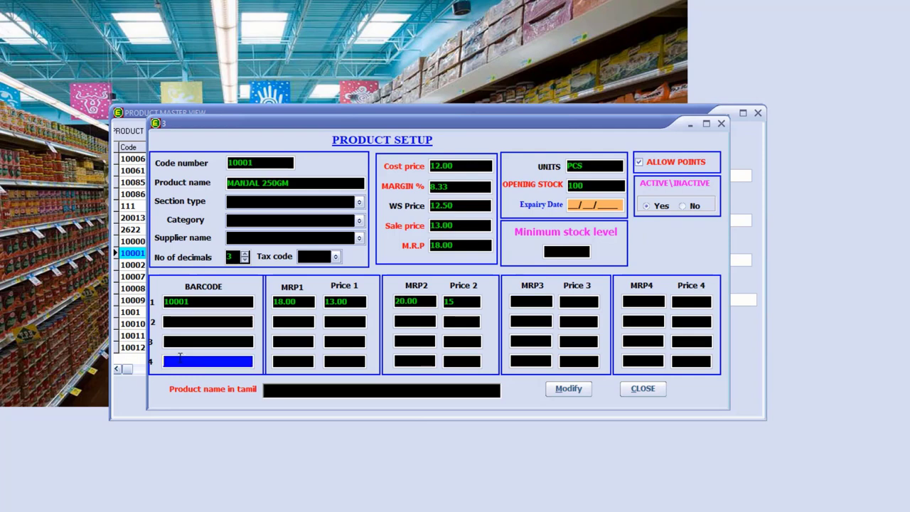
{"action": "left_click", "coordinate": [182, 319]}
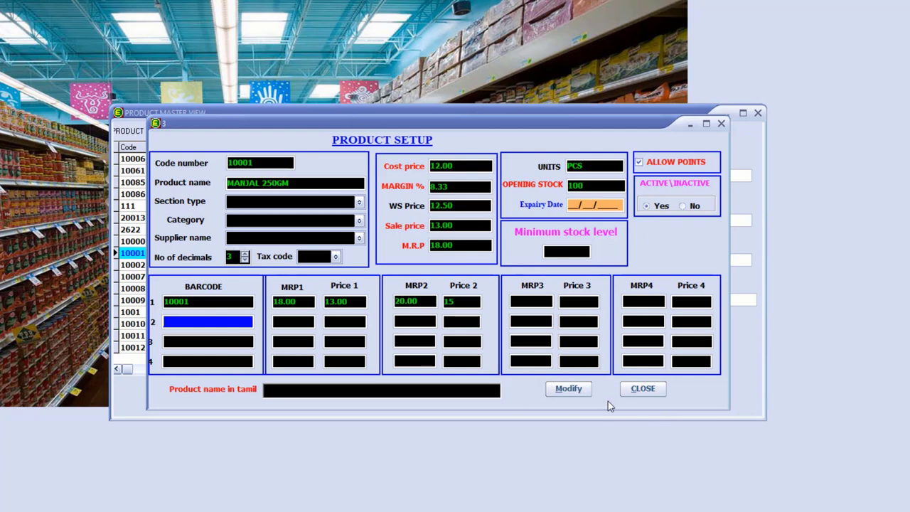
- Save the MANJAL 250GM changes and acknowledge the 'Product modified sucessfully' message
{"action": "left_click", "coordinate": [569, 388]}
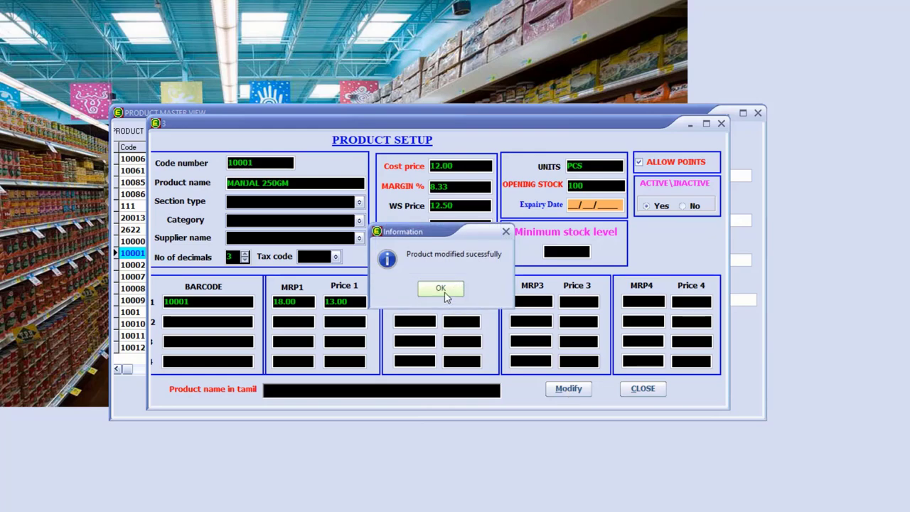
{"action": "left_click", "coordinate": [441, 289]}
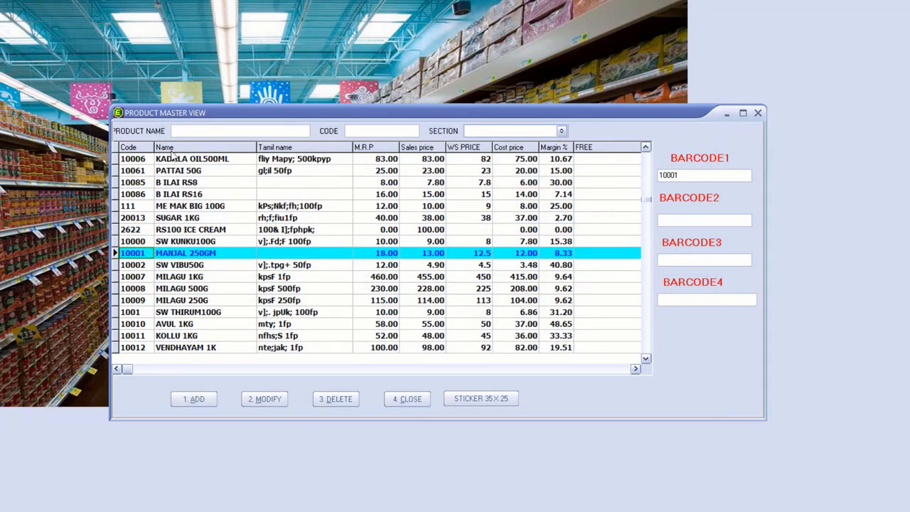
- Try a product name search for 'ba', then close and reopen the product list
{"action": "left_click", "coordinate": [207, 129]}
{"action": "type", "text": "ba"}
{"action": "key", "text": "BackSpace"}
{"action": "key", "text": "BackSpace"}
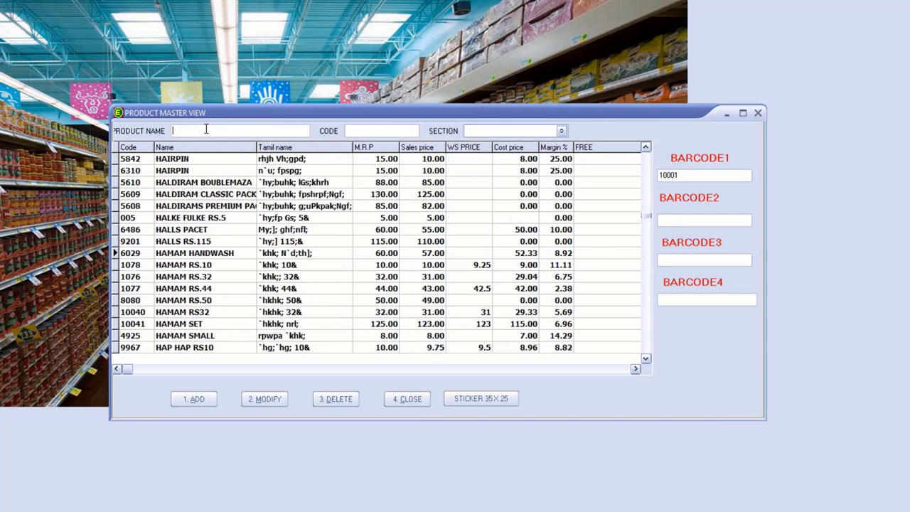
{"action": "key", "text": "Escape"}
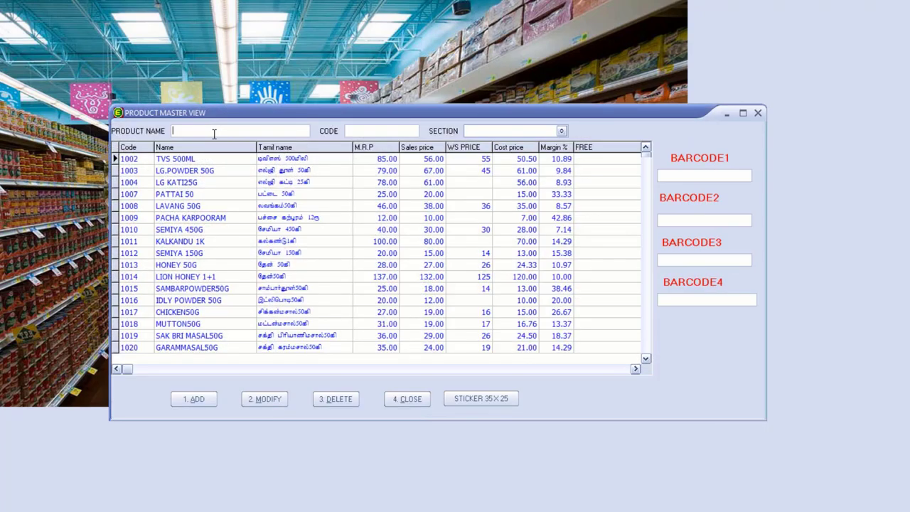
{"action": "key", "text": "F3"}
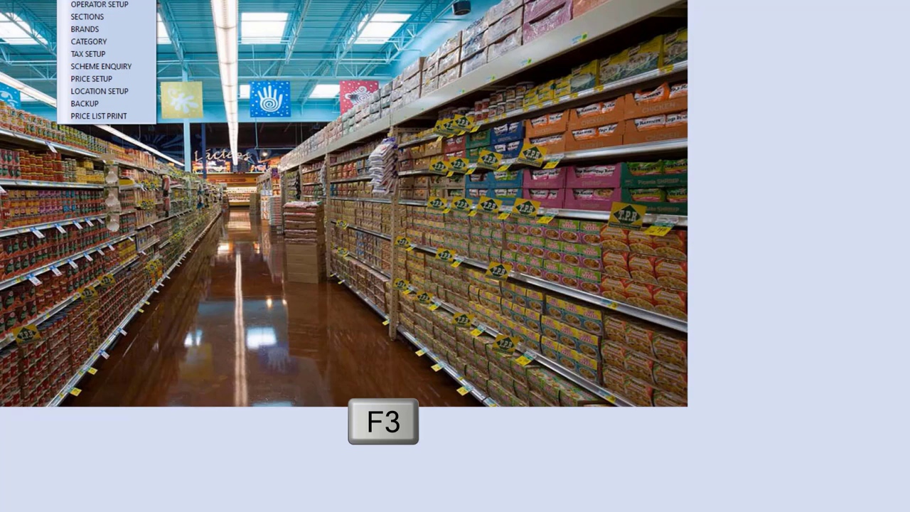
{"action": "left_click", "coordinate": [218, 11]}
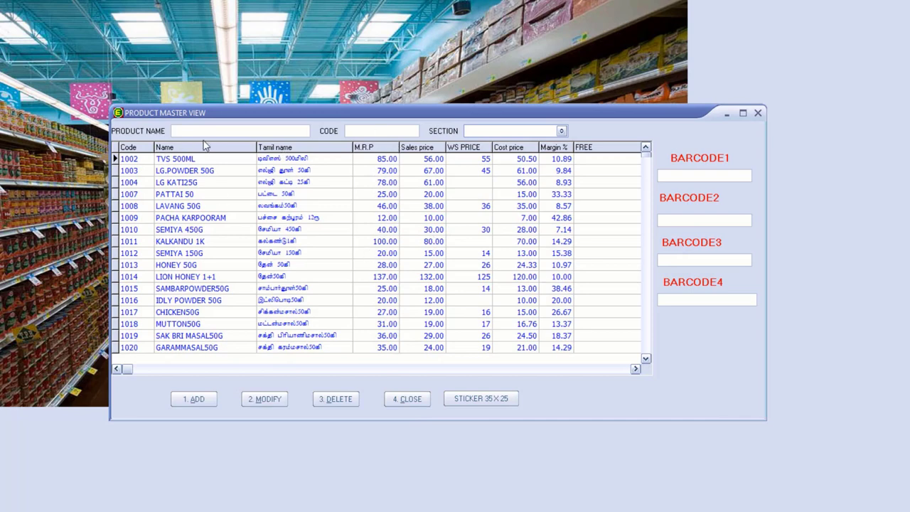
- Filter products by the name 'HAMA', clear the search and close Product Master View
{"action": "left_click", "coordinate": [208, 132]}
{"action": "type", "text": "HAMA"}
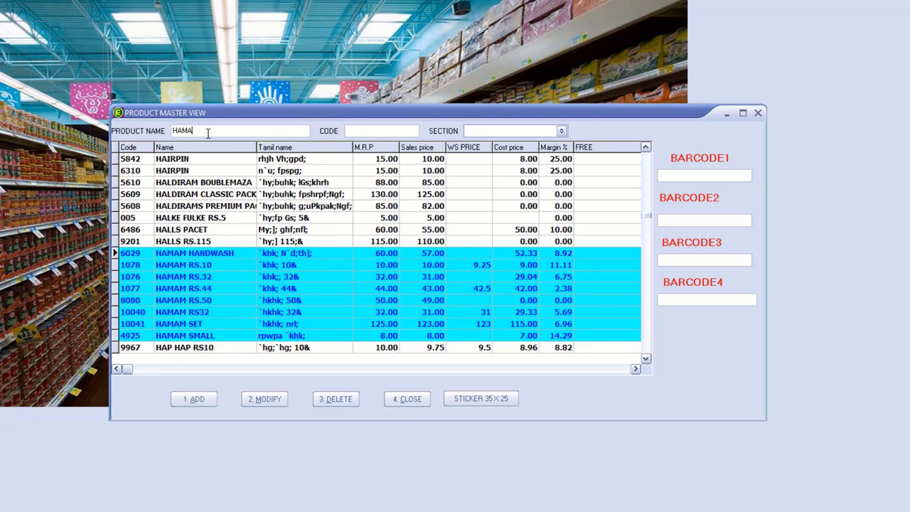
{"action": "key", "text": "BackSpace"}
{"action": "key", "text": "BackSpace"}
{"action": "key", "text": "BackSpace"}
{"action": "key", "text": "BackSpace"}
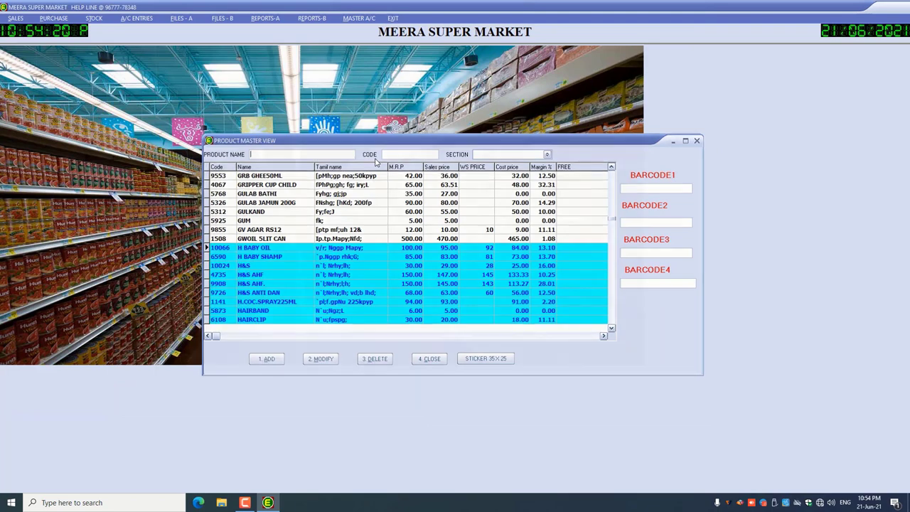
{"action": "key", "text": "Escape"}
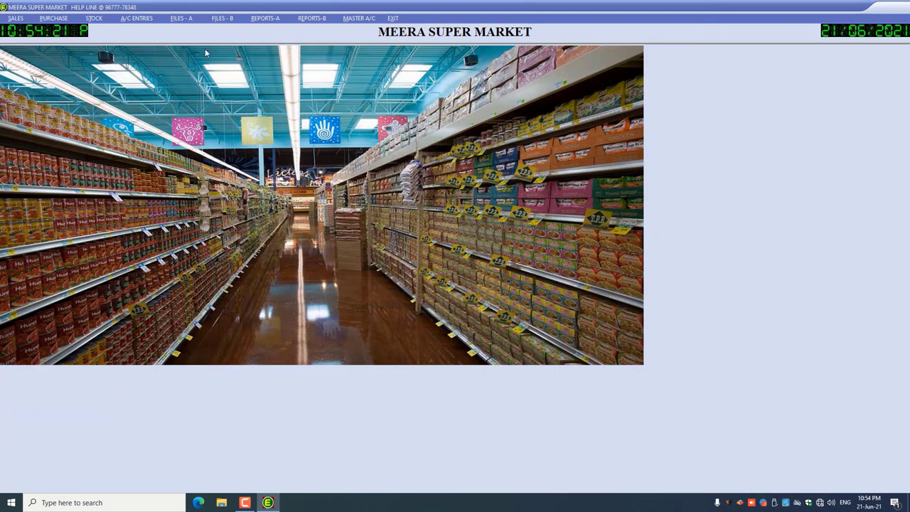
{"action": "left_click", "coordinate": [180, 20]}
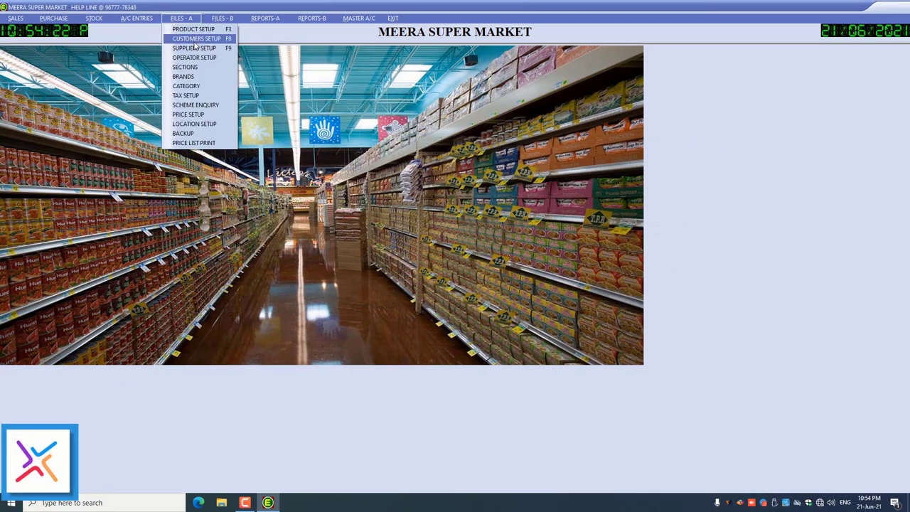
{"action": "left_click", "coordinate": [196, 39]}
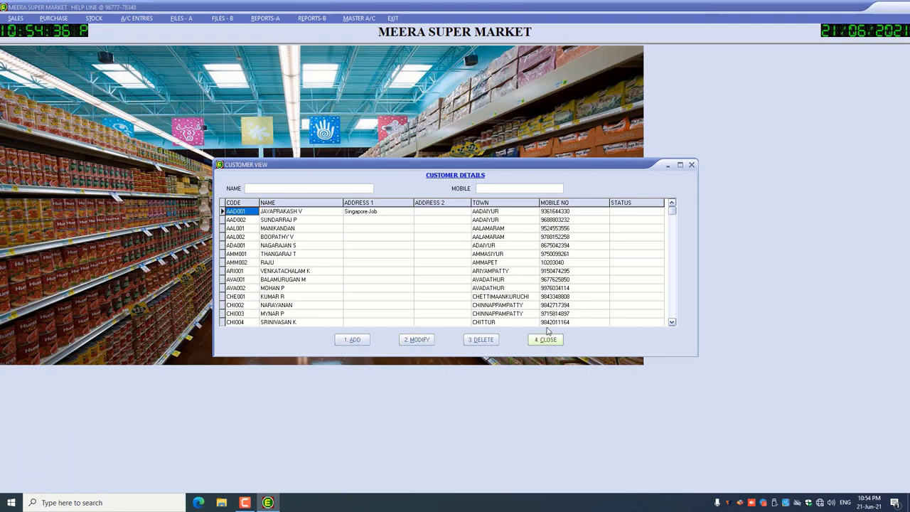
{"action": "left_click", "coordinate": [300, 187]}
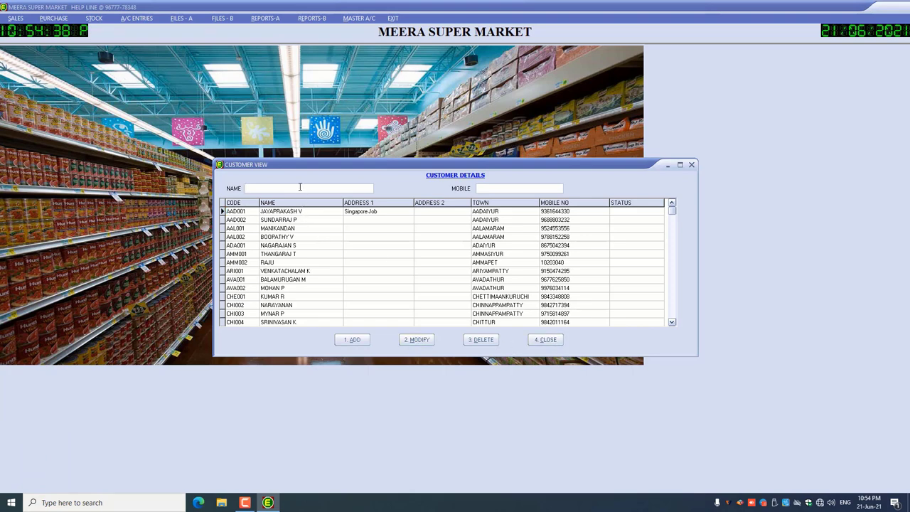
{"action": "type", "text": "GO"}
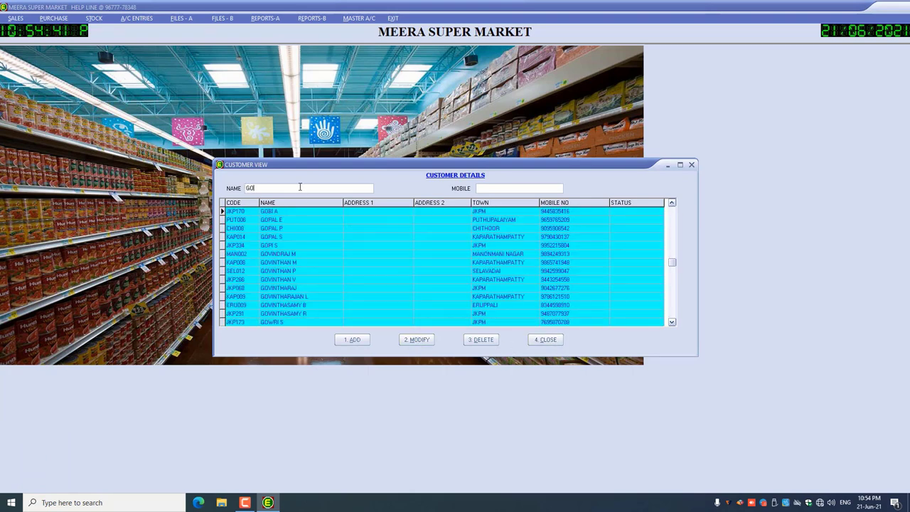
{"action": "type", "text": "PI"}
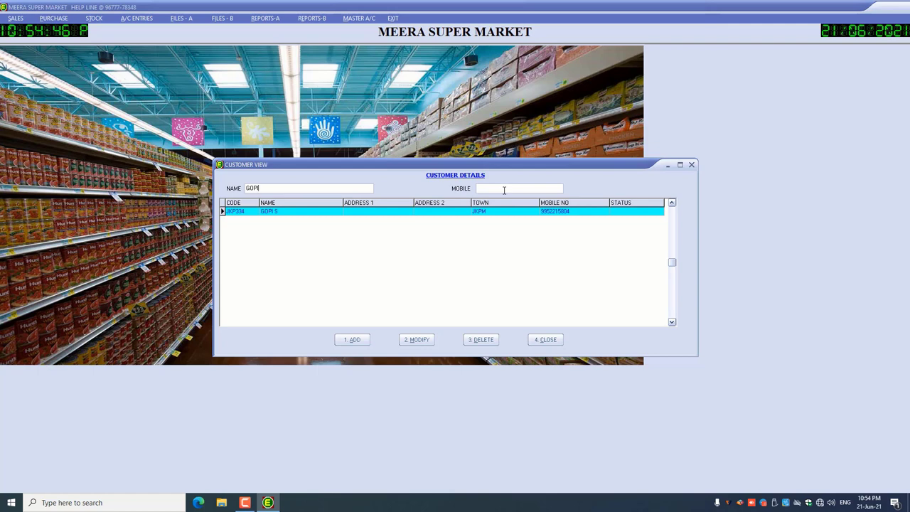
{"action": "key", "text": "Escape"}
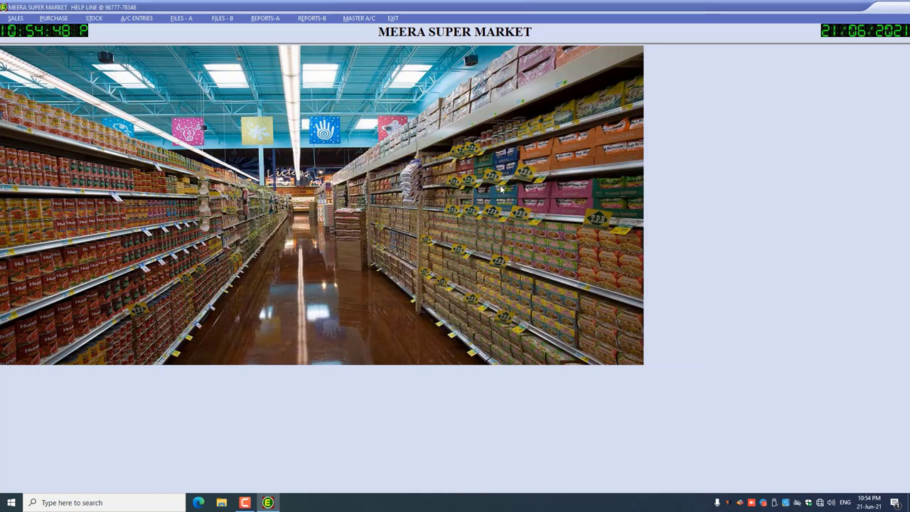
- Open CUSTOMERS SETUP from FILES - A and start adding a new customer
{"action": "left_click", "coordinate": [180, 20]}
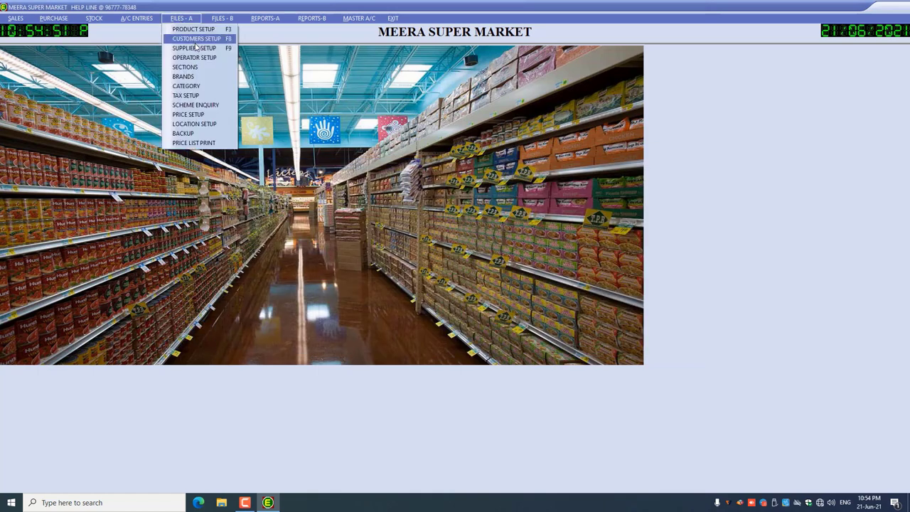
{"action": "left_click", "coordinate": [197, 39]}
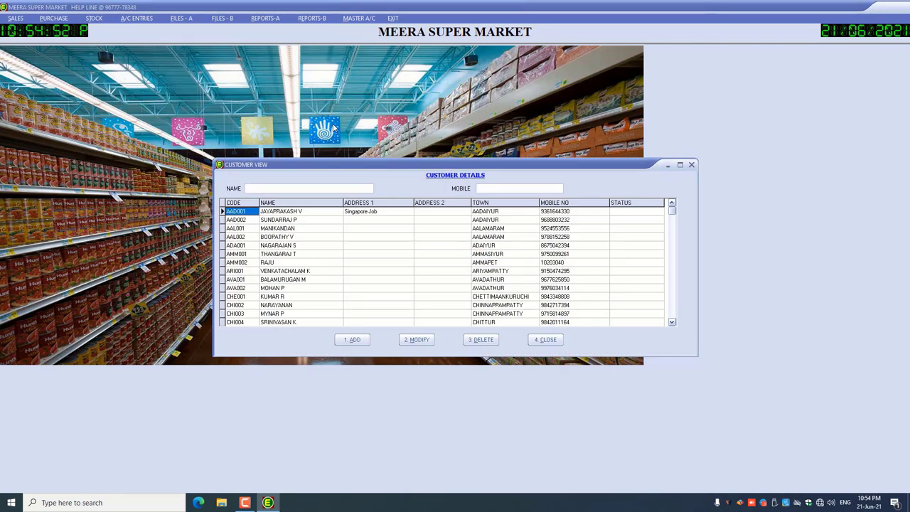
{"action": "left_click", "coordinate": [364, 344]}
- Enter company name EASI SOFTWARE, followed by the customer's address and area
{"action": "type", "text": "EASI S"}
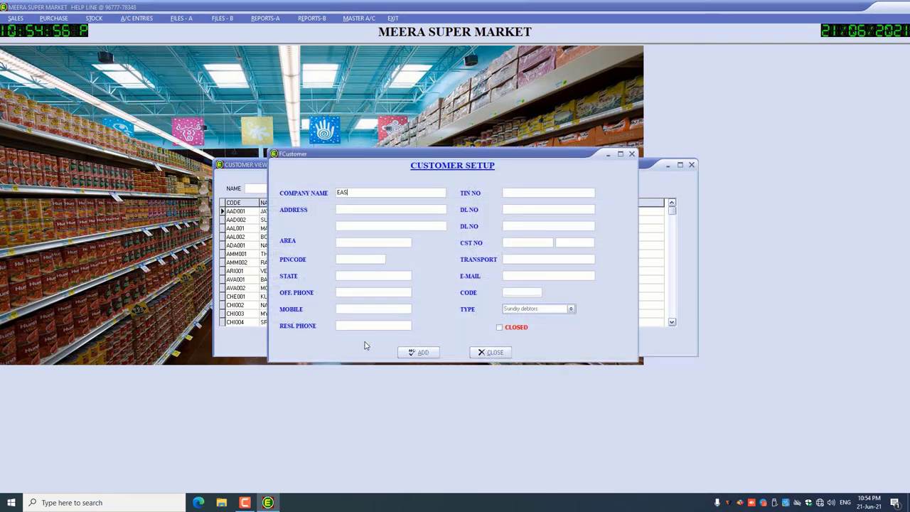
{"action": "type", "text": "OFTWARE"}
{"action": "key", "text": "Return"}
{"action": "type", "text": "3/15"}
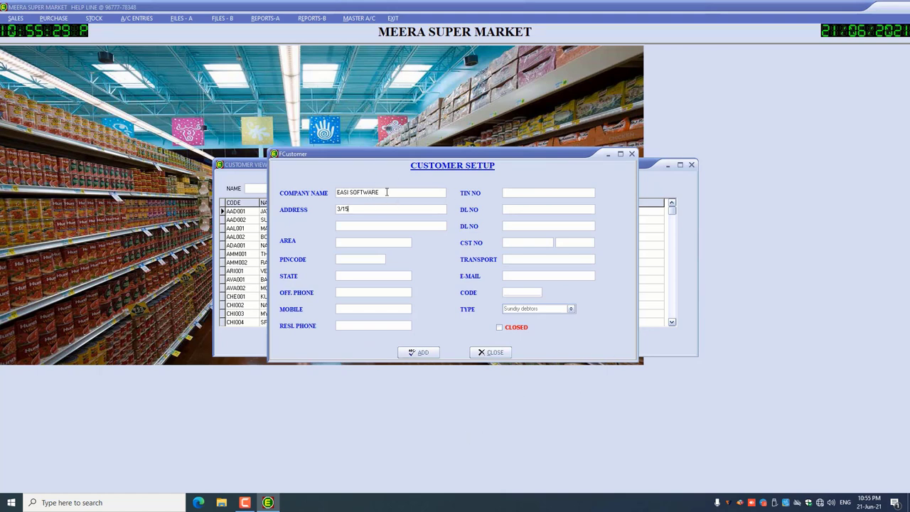
{"action": "key", "text": "Return"}
{"action": "key", "text": "Return"}
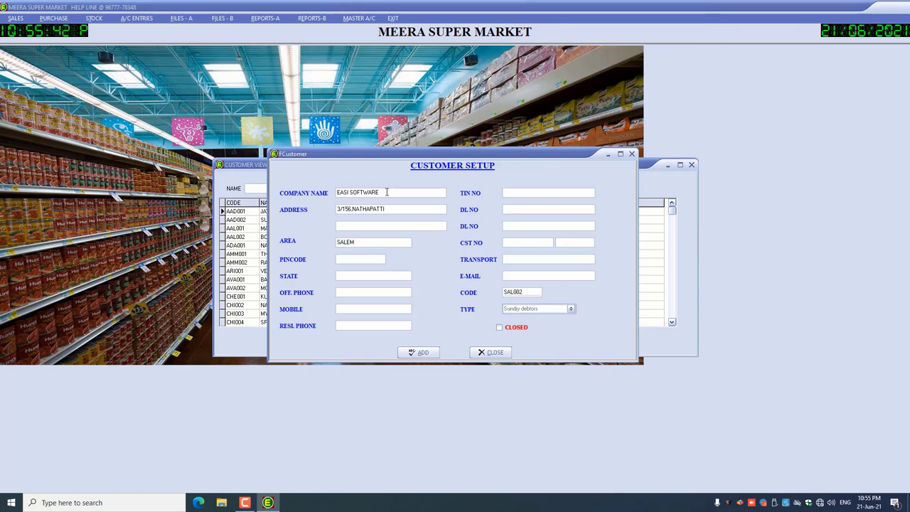